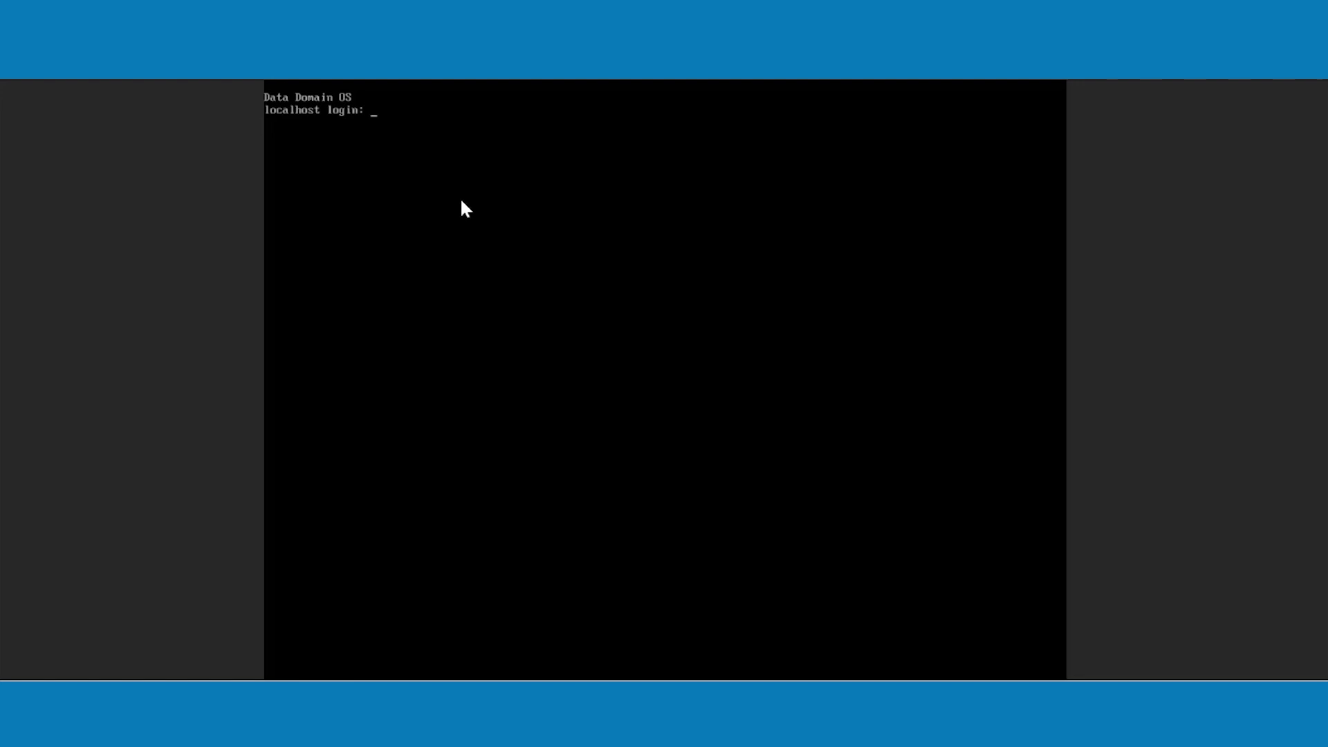
Log in on the console as sysadmin with the initial serial-number password
{"action": "type", "text": "sysadmin"}
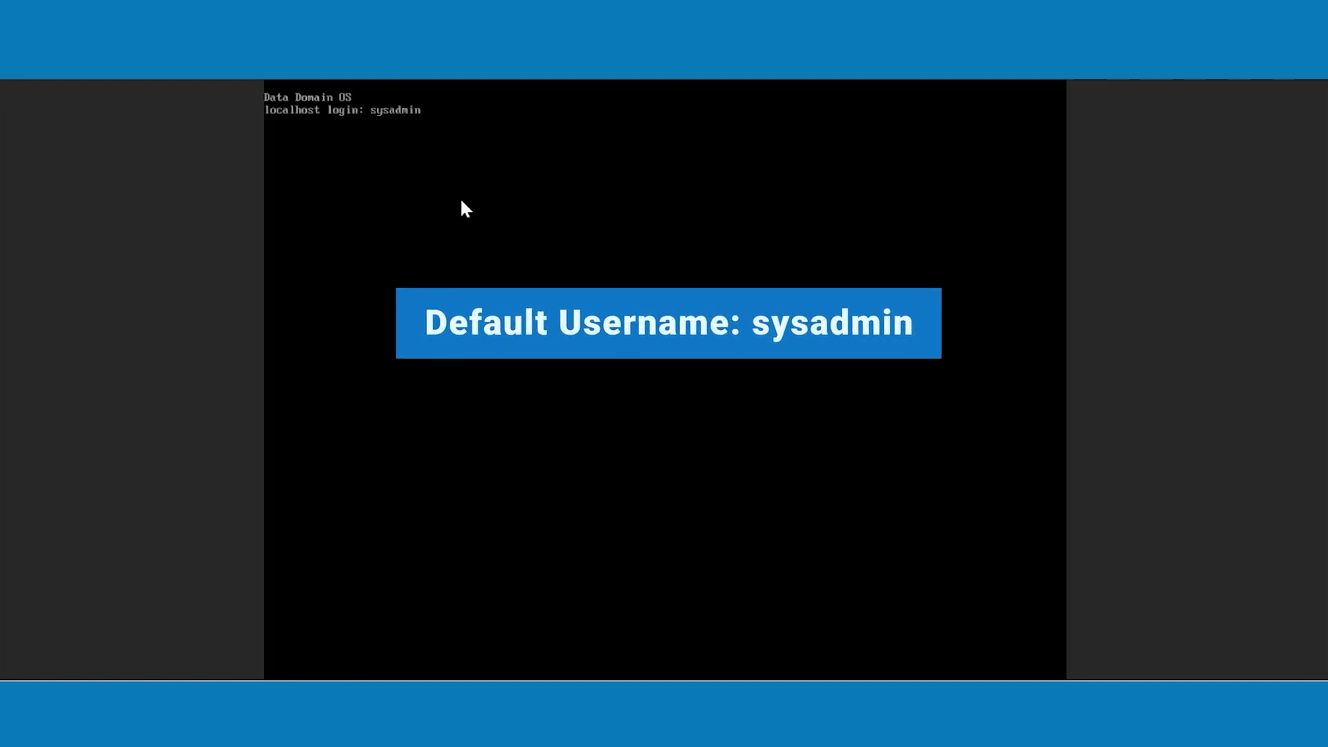
{"action": "key", "text": "Return"}
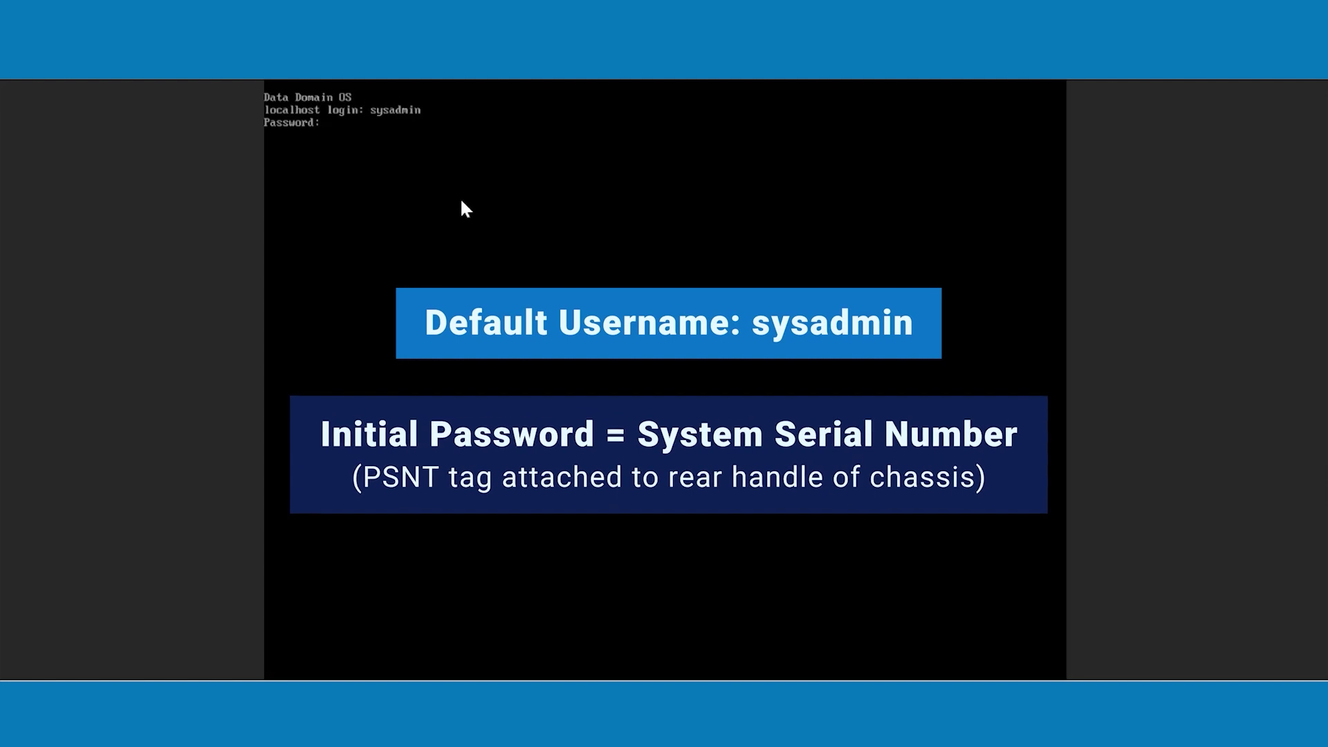
{"action": "key", "text": "Return"}
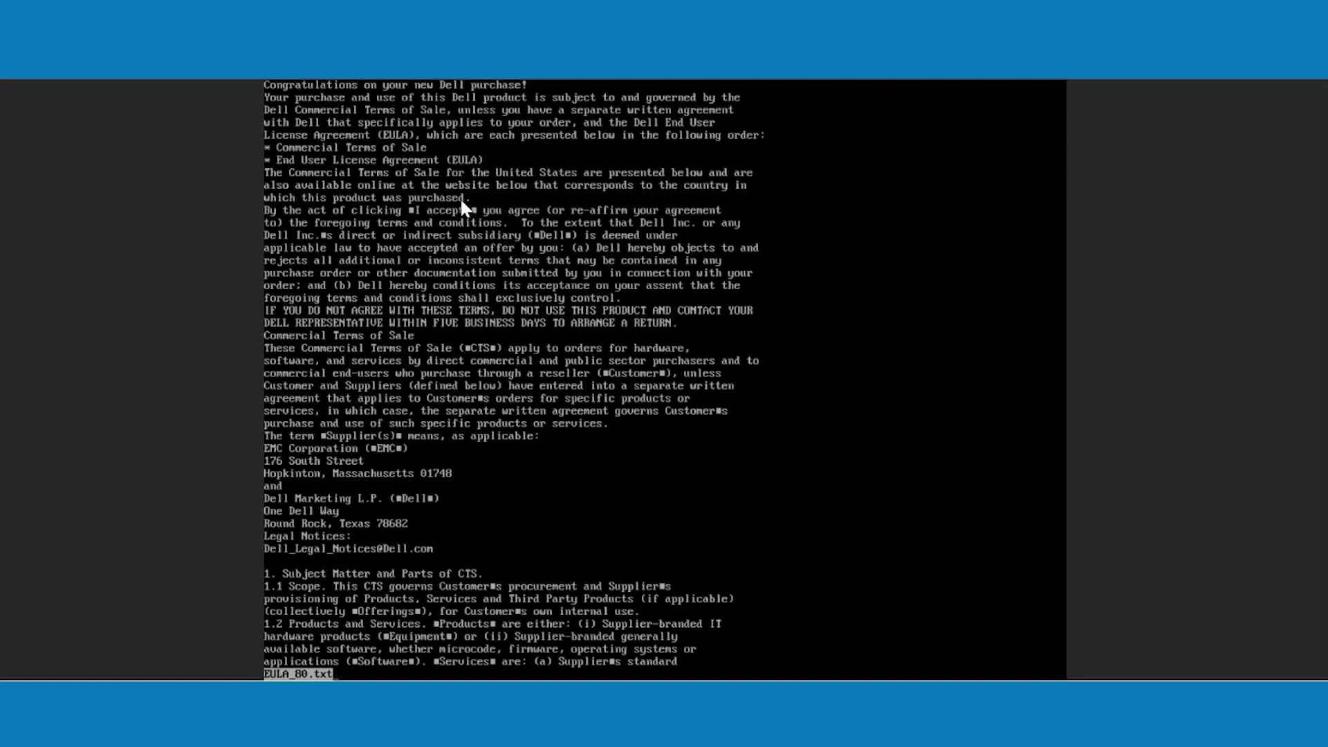
Acknowledge the EULA, then set and confirm a new sysadmin password
{"action": "key", "text": "q"}
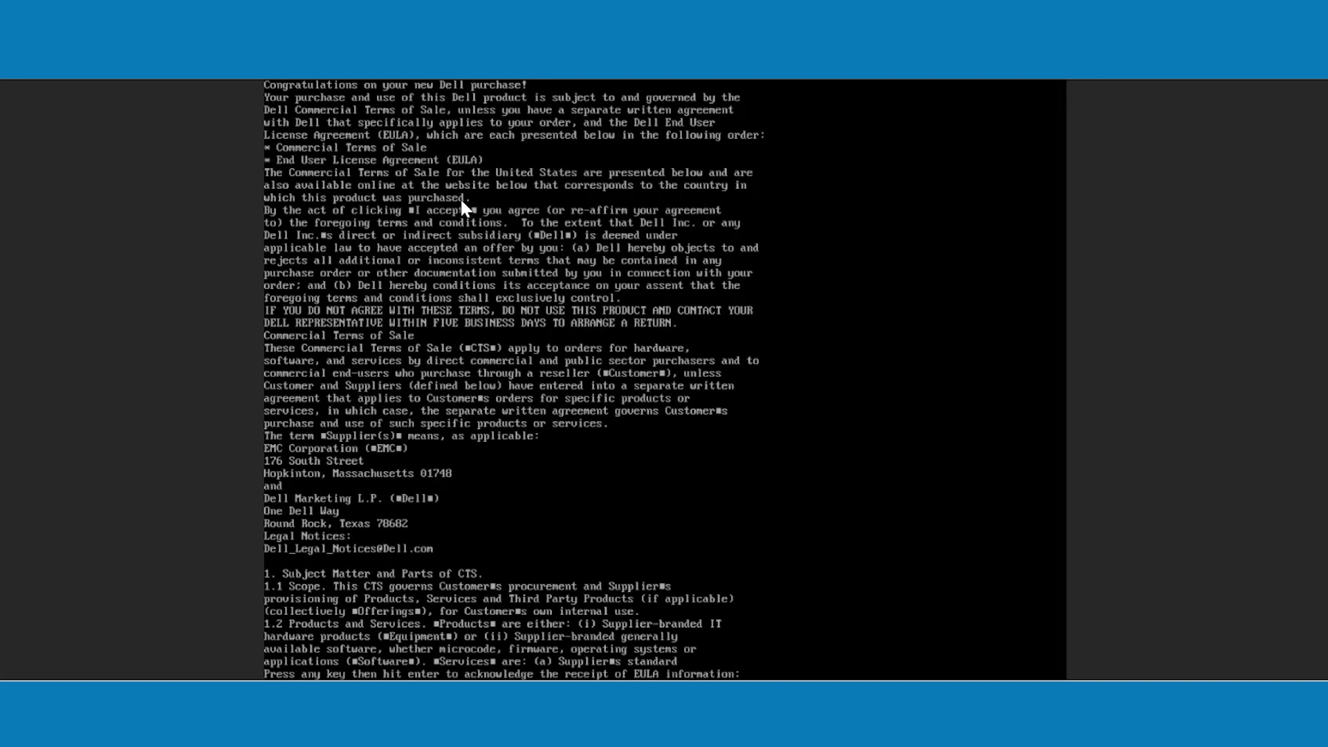
{"action": "type", "text": "a"}
{"action": "key", "text": "Return"}
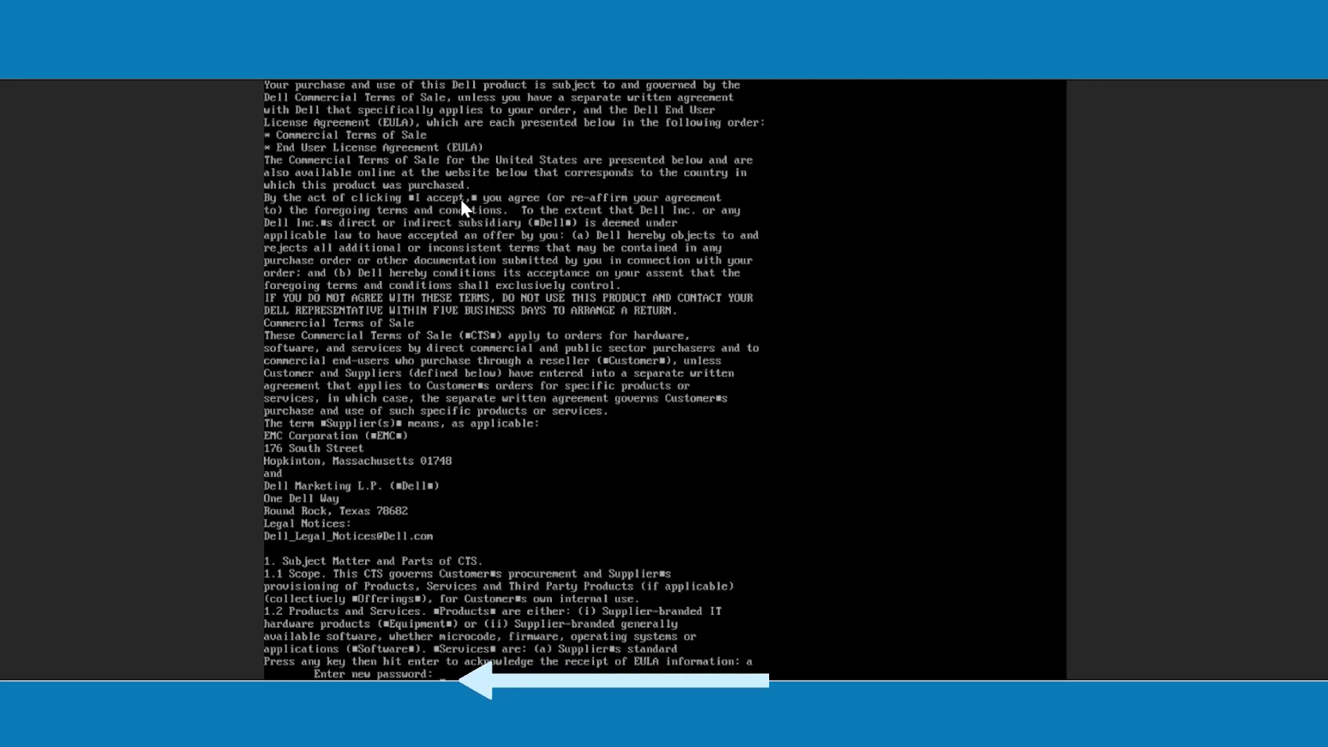
{"action": "key", "text": "Return"}
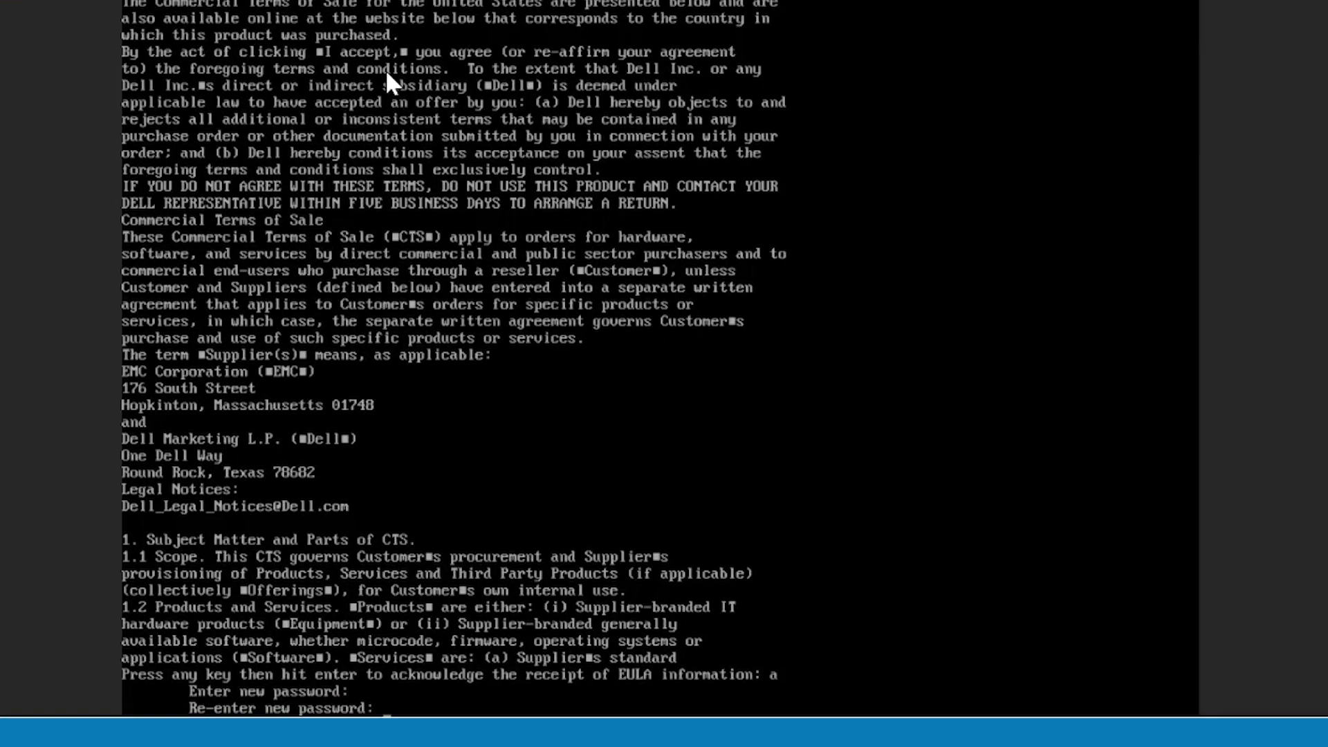
{"action": "key", "text": "Return"}
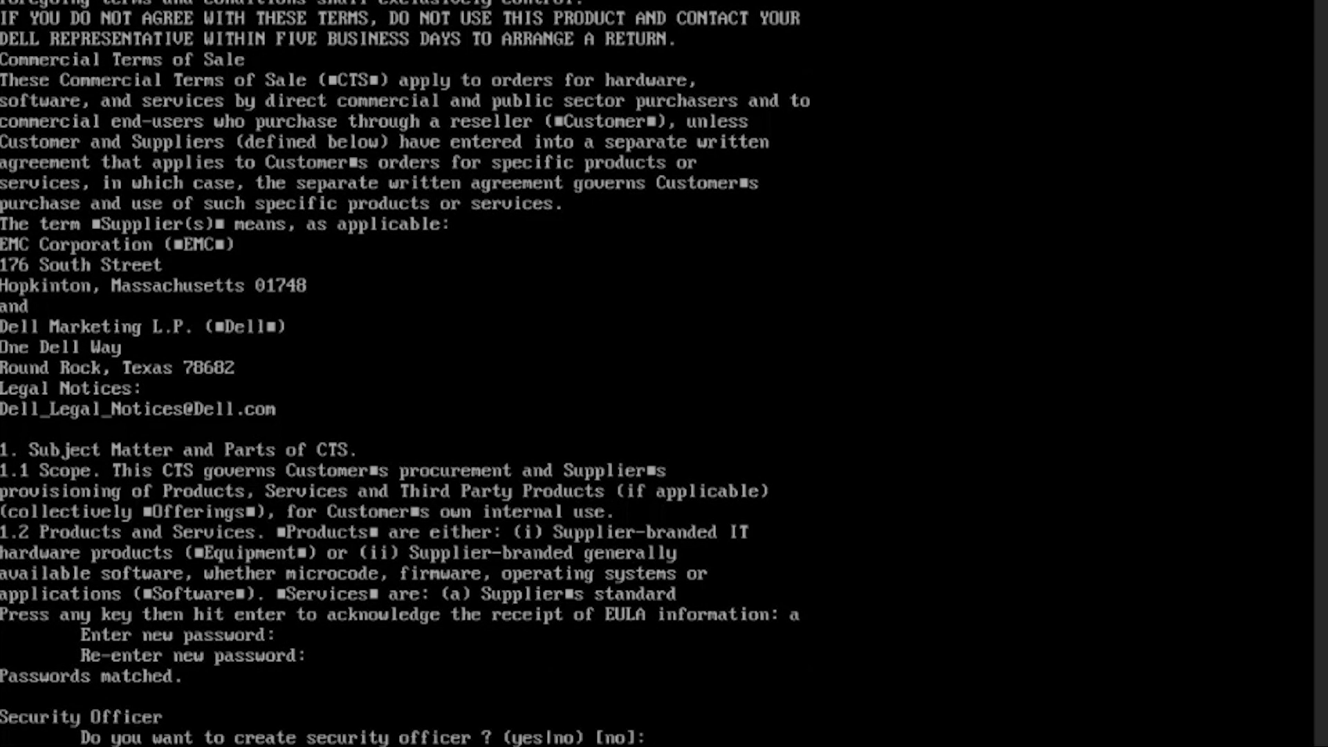
Create security officer account 'secuser' with a confirmed password
{"action": "type", "text": "yes"}
{"action": "key", "text": "Return"}
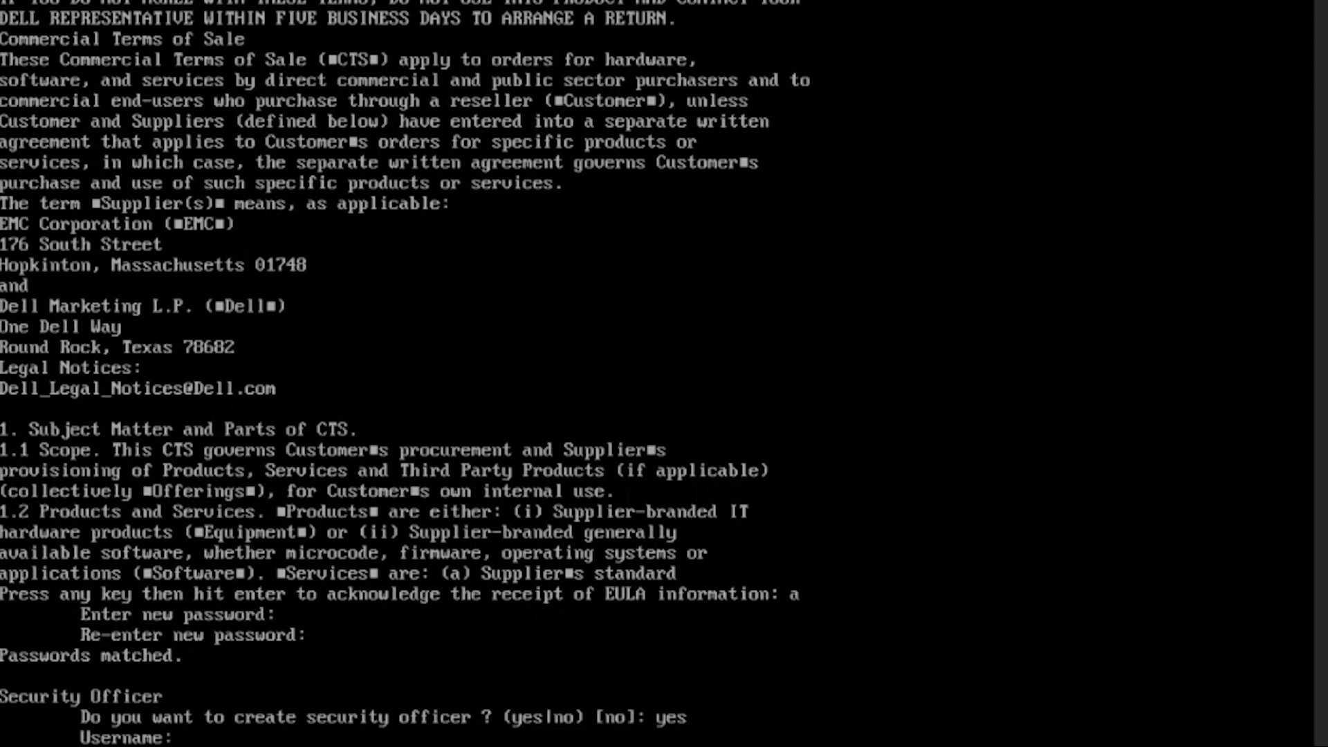
{"action": "type", "text": "secuser"}
{"action": "key", "text": "Return"}
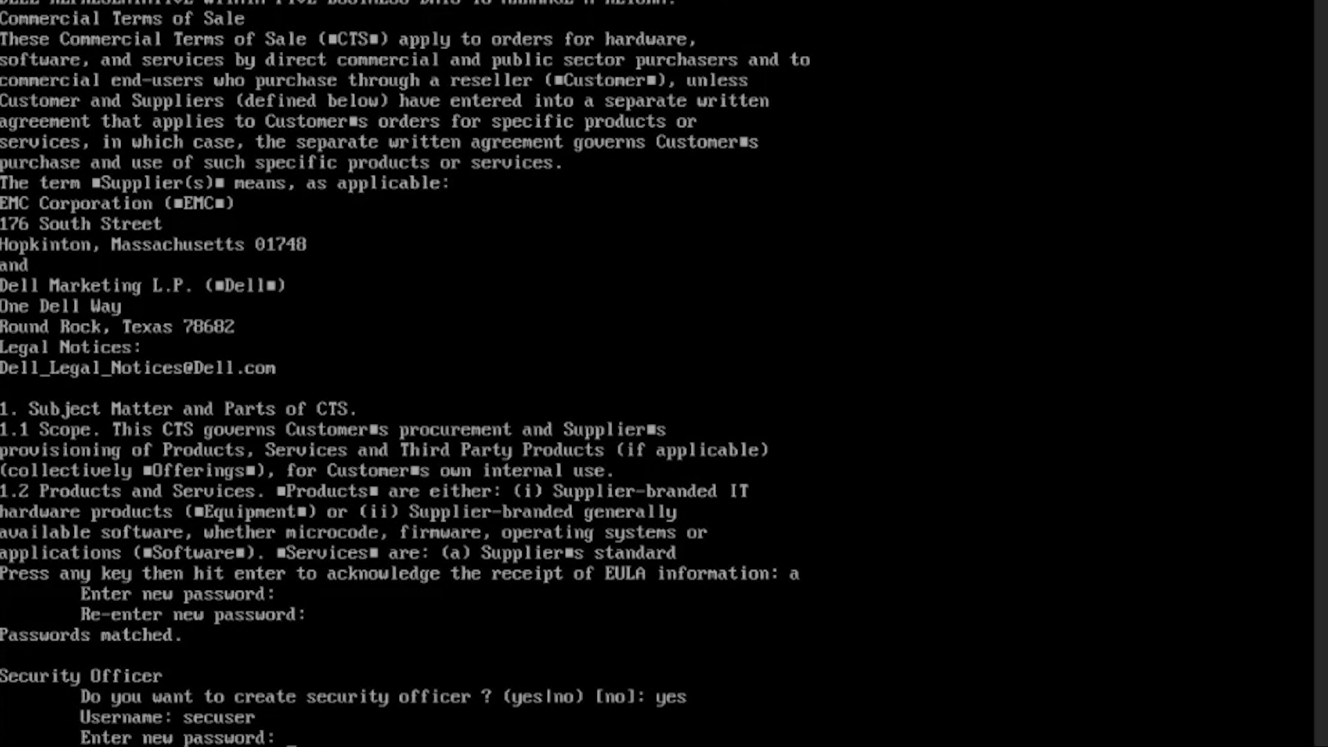
{"action": "key", "text": "Return"}
{"action": "key", "text": "Return"}
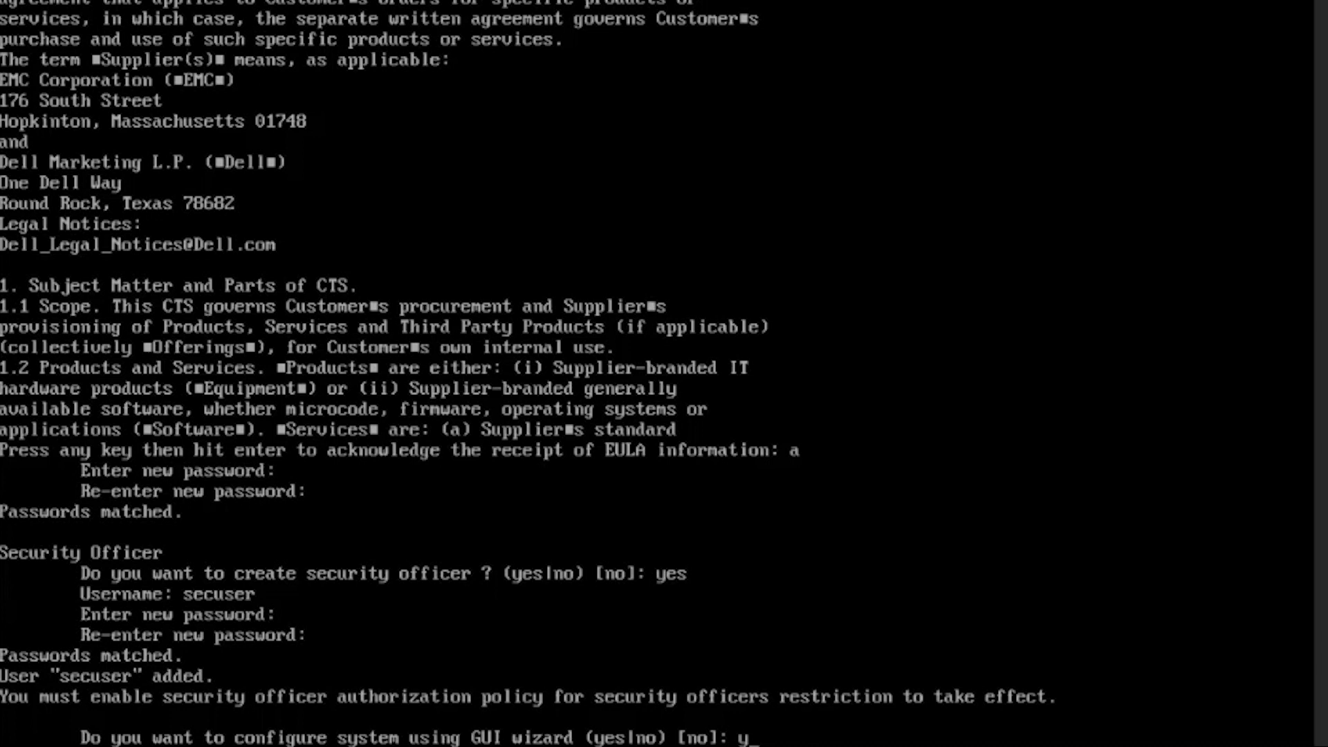
Choose to finish setup in the GUI wizard and agree to configure the network now
{"action": "key", "text": "Return"}
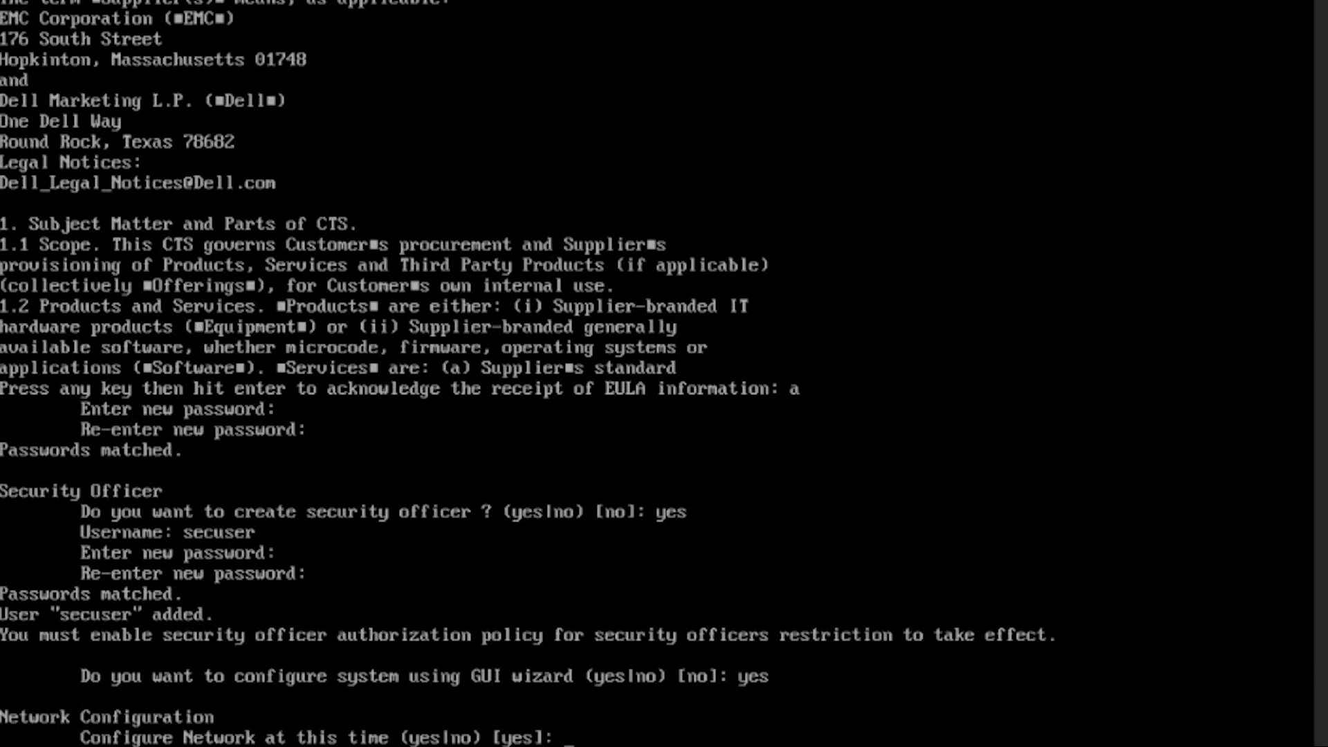
{"action": "type", "text": "yes"}
{"action": "key", "text": "Return"}
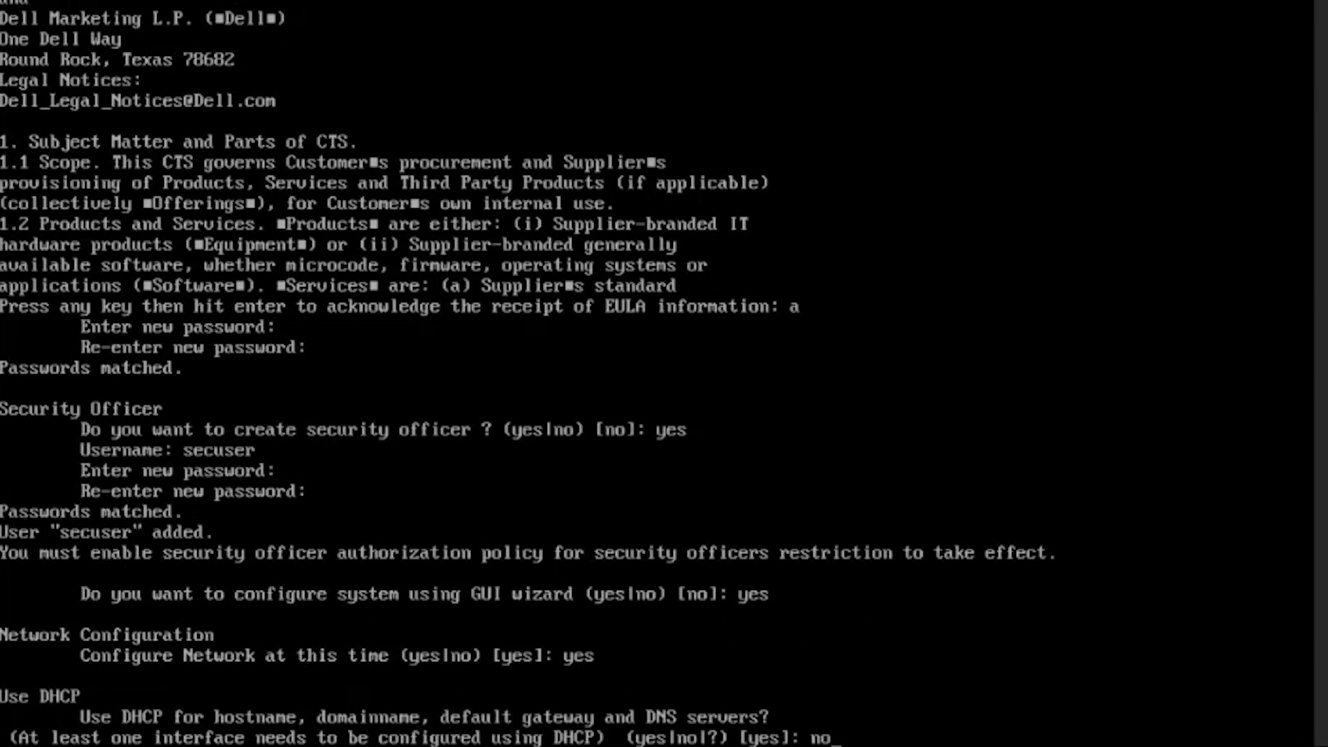
Decline DHCP for naming, then enter the hostname and DNS domain hop.lab.emc.com
{"action": "key", "text": "Return"}
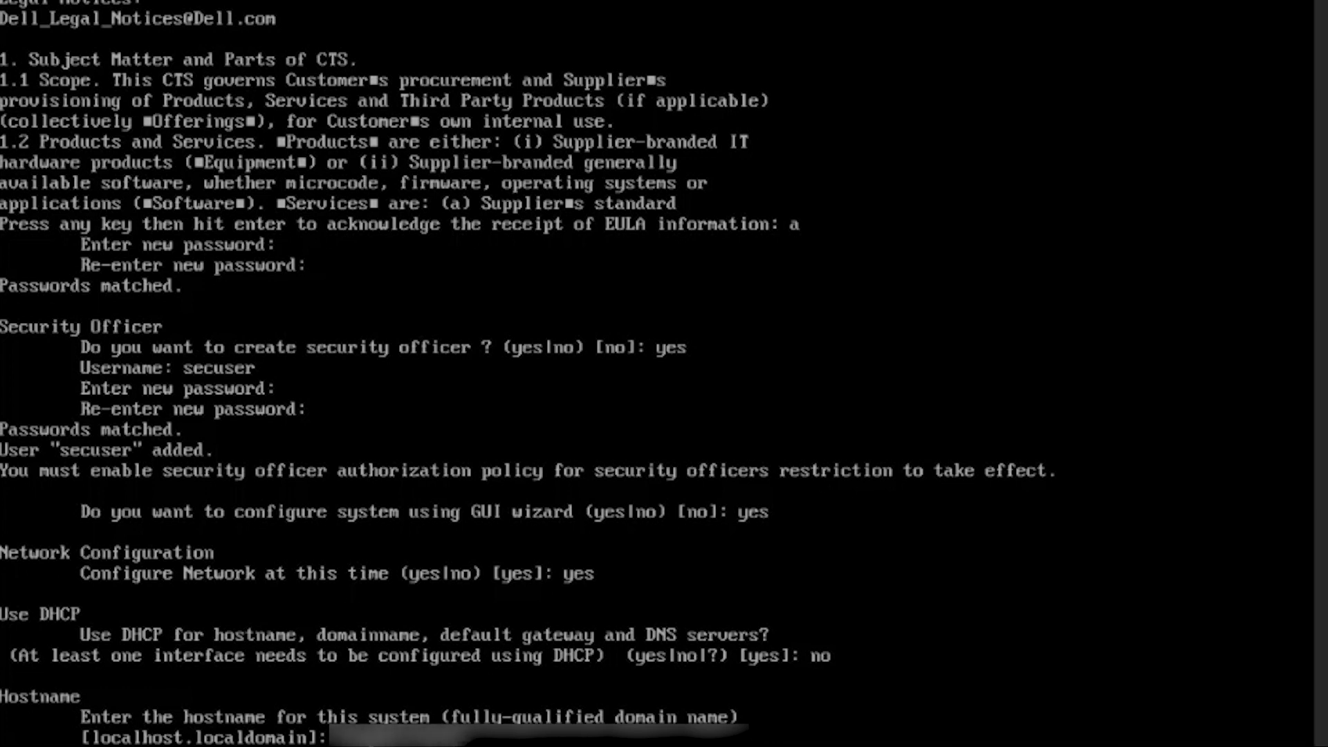
{"action": "key", "text": "Return"}
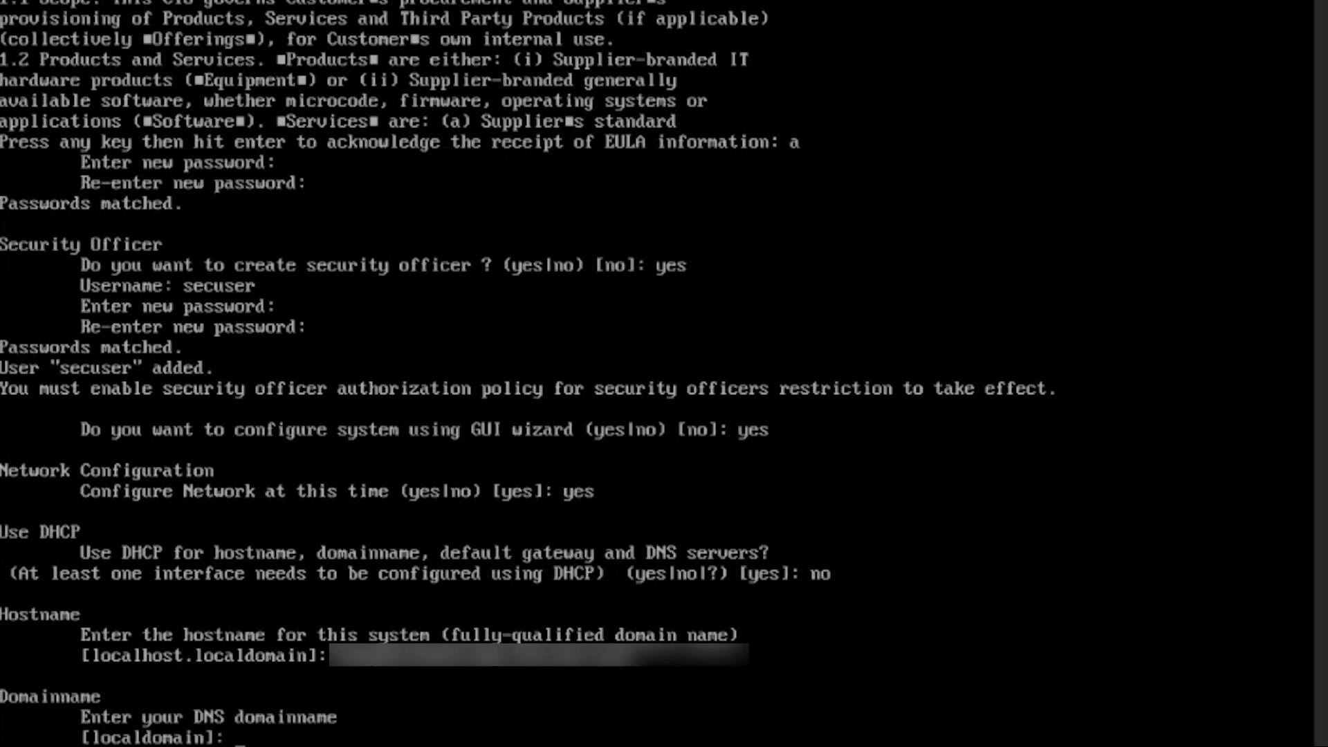
{"action": "type", "text": "hop.lab.emc.com"}
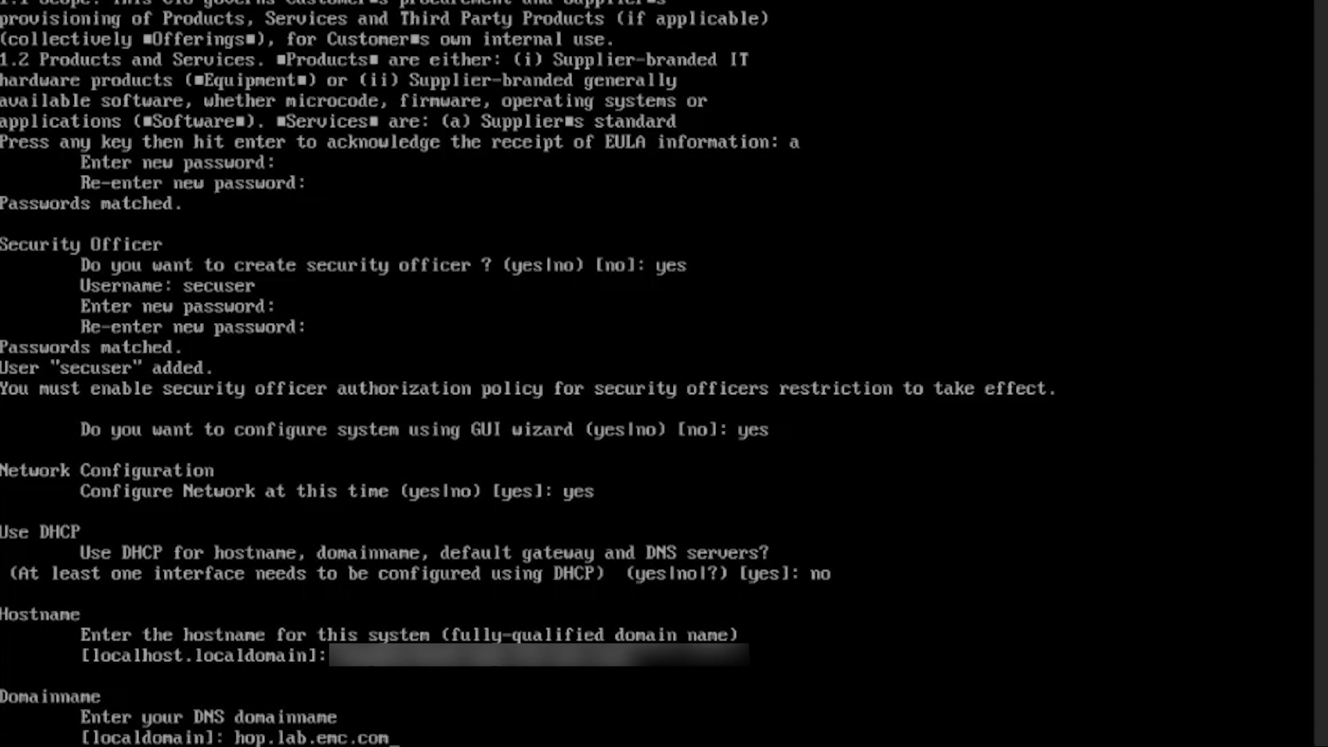
{"action": "key", "text": "Return"}
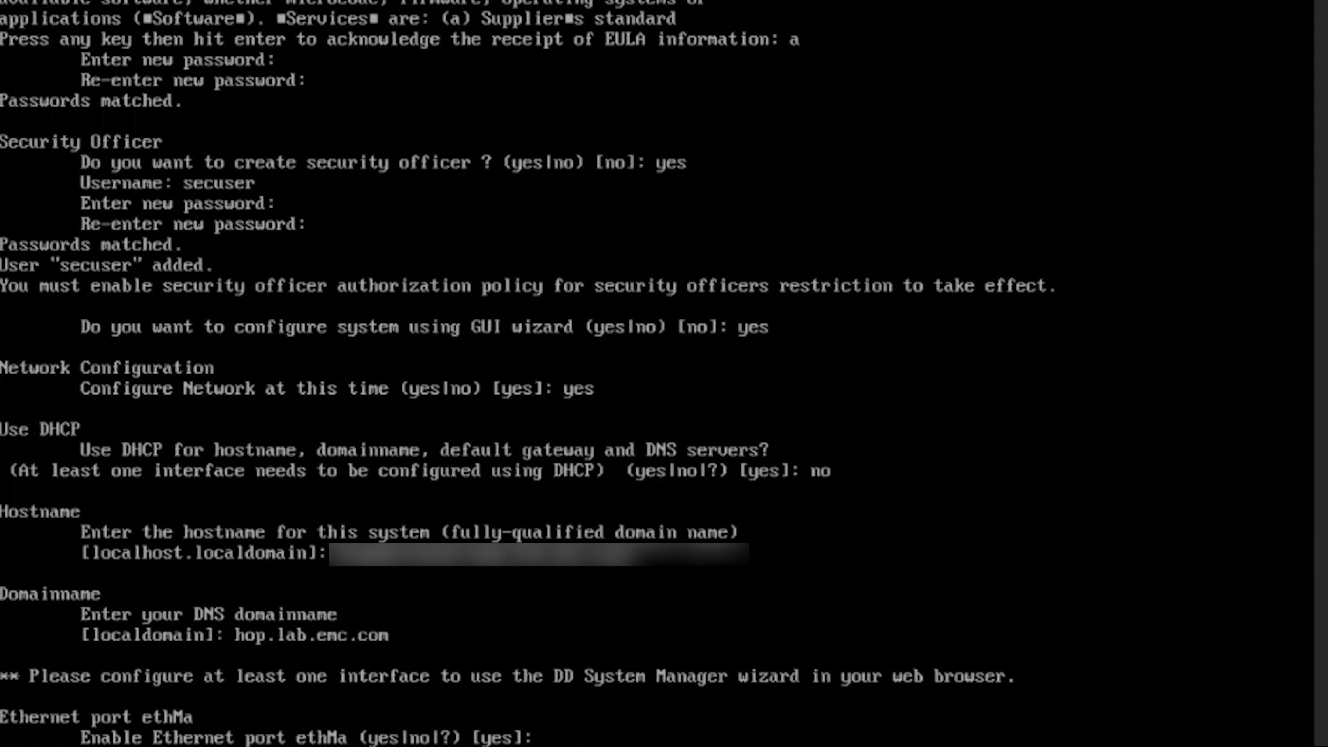
Enable ethMa without DHCP, giving it a static IP with netmask 255.255.255.0
{"action": "key", "text": "Return"}
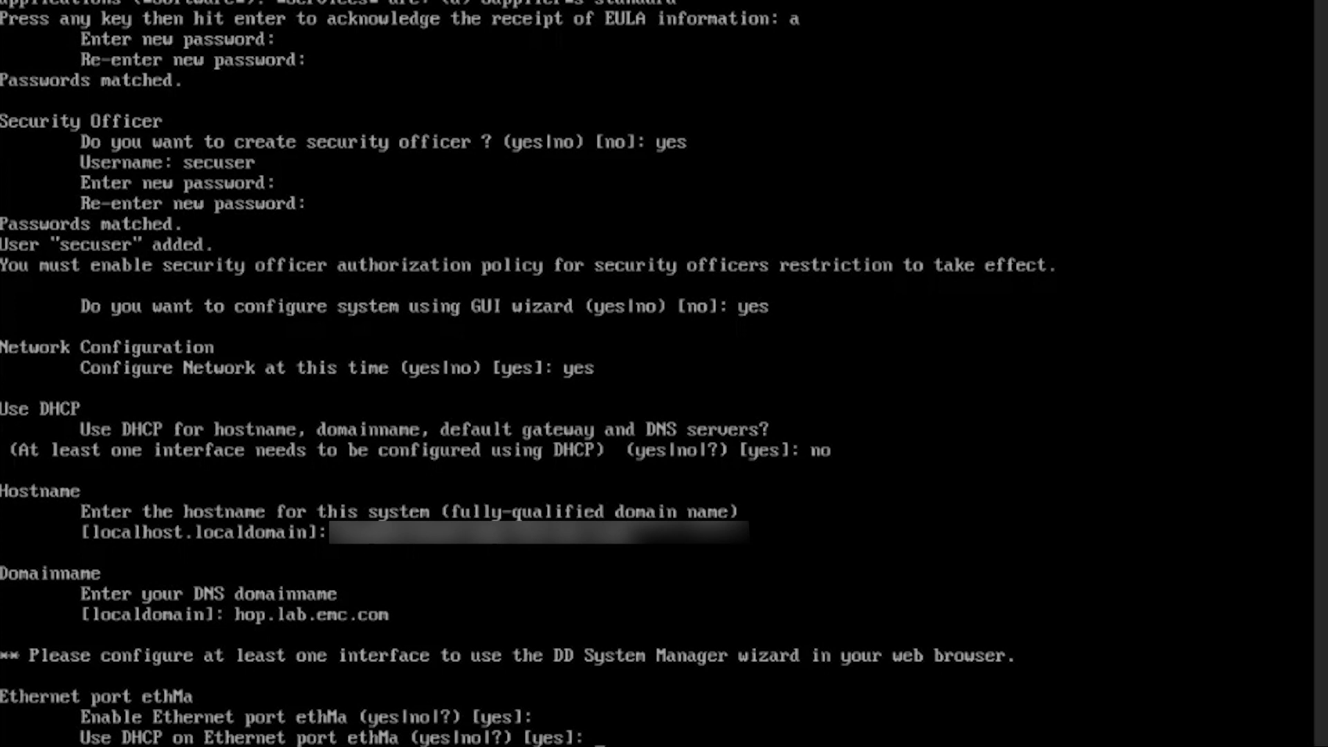
{"action": "key", "text": "Return"}
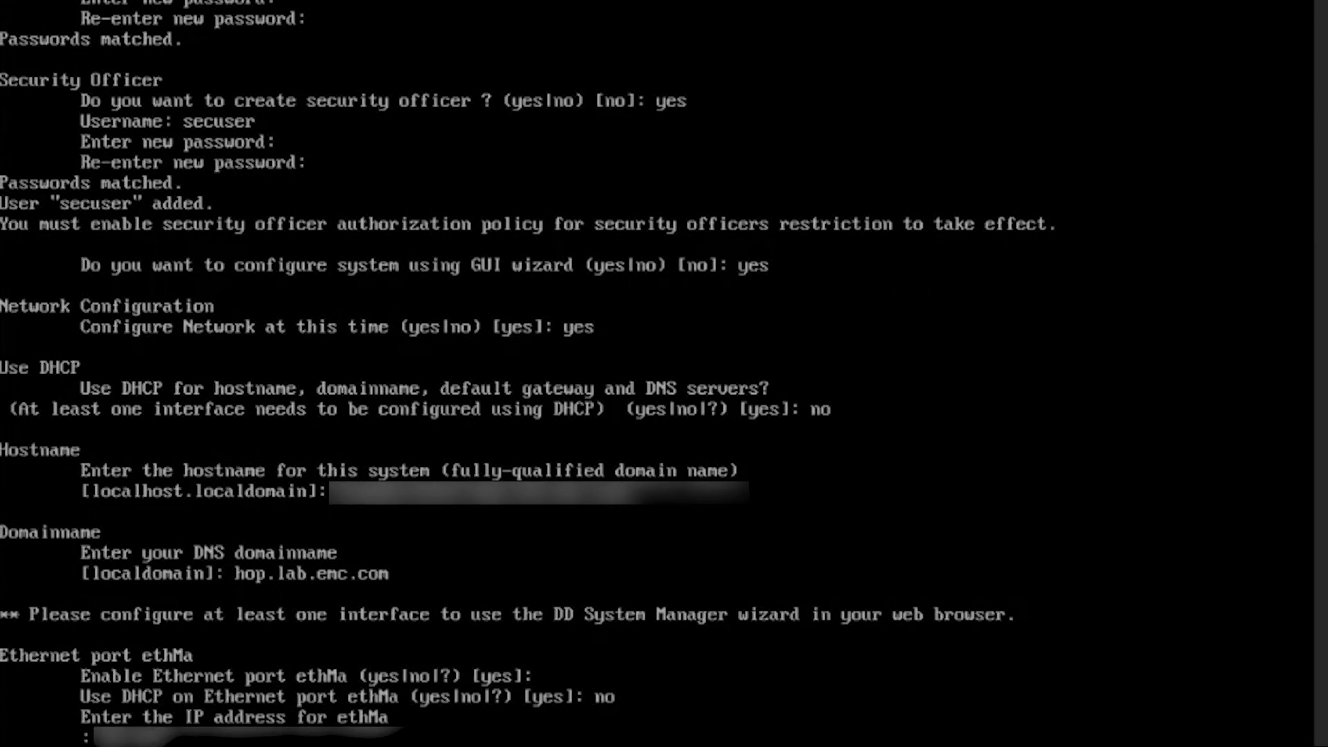
{"action": "key", "text": "Return"}
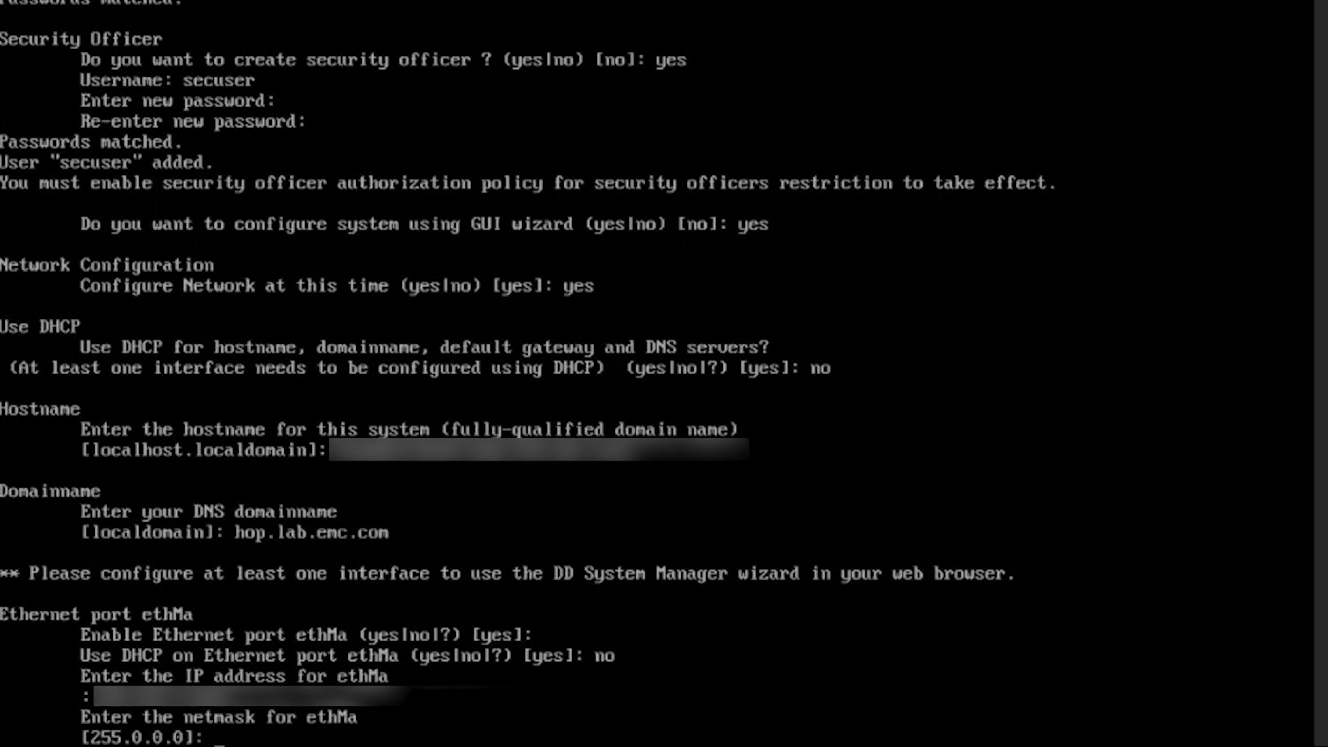
{"action": "type", "text": "255.255.255.0"}
{"action": "key", "text": "Return"}
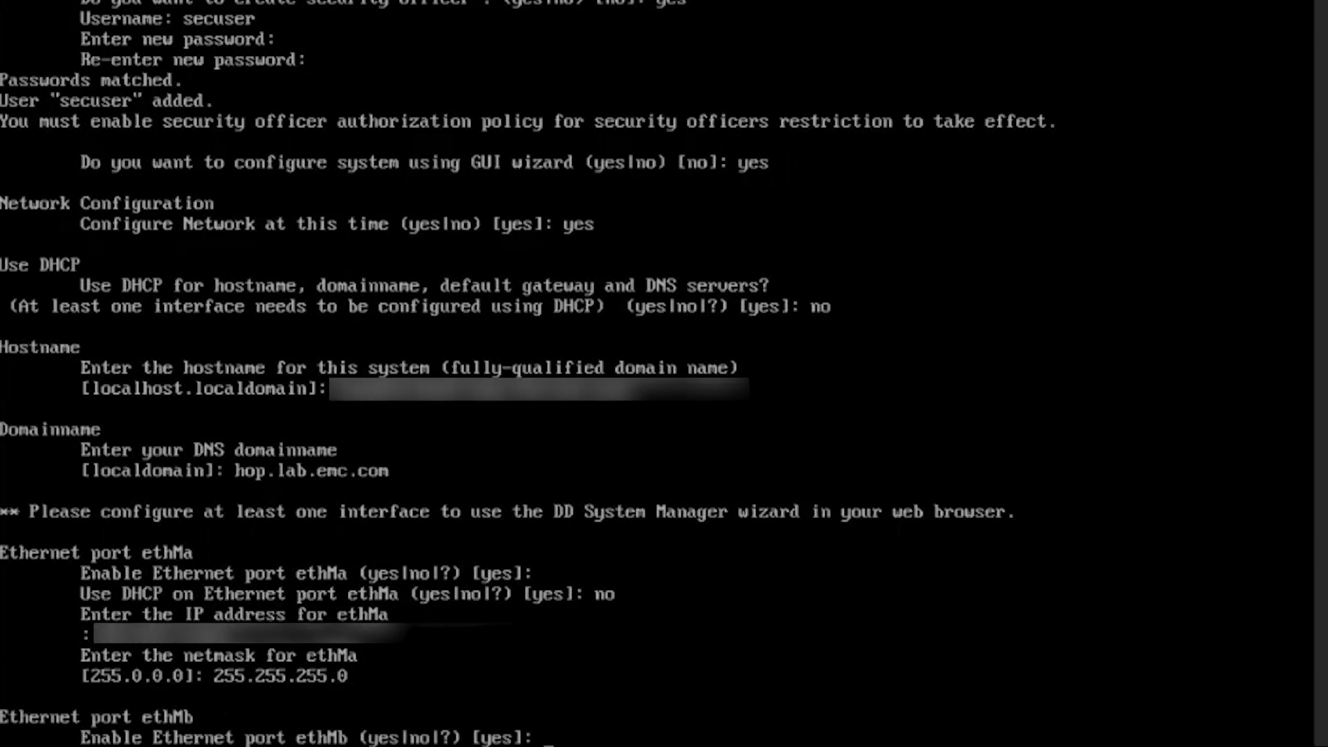
Enable ethMb, decline DHCP, and enter its IP address 10.110.25.1
{"action": "key", "text": "Return"}
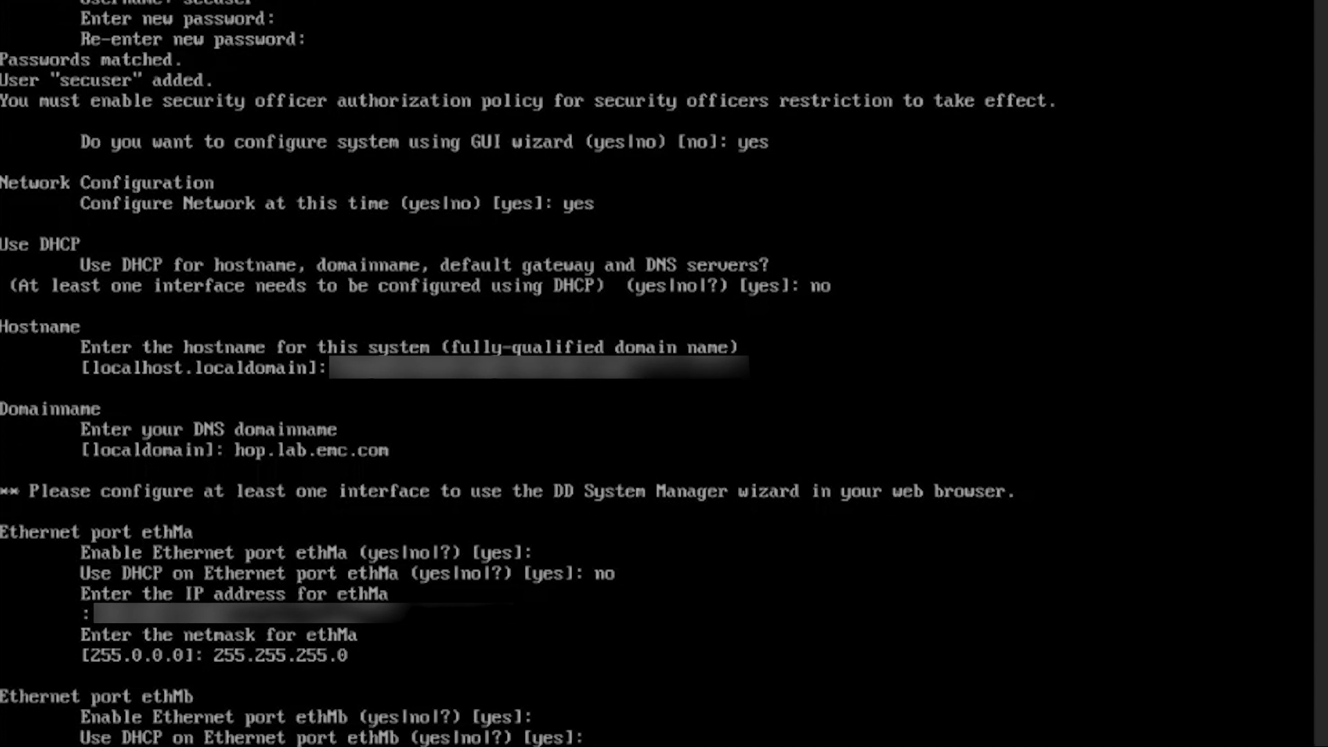
{"action": "type", "text": "no"}
{"action": "key", "text": "Return"}
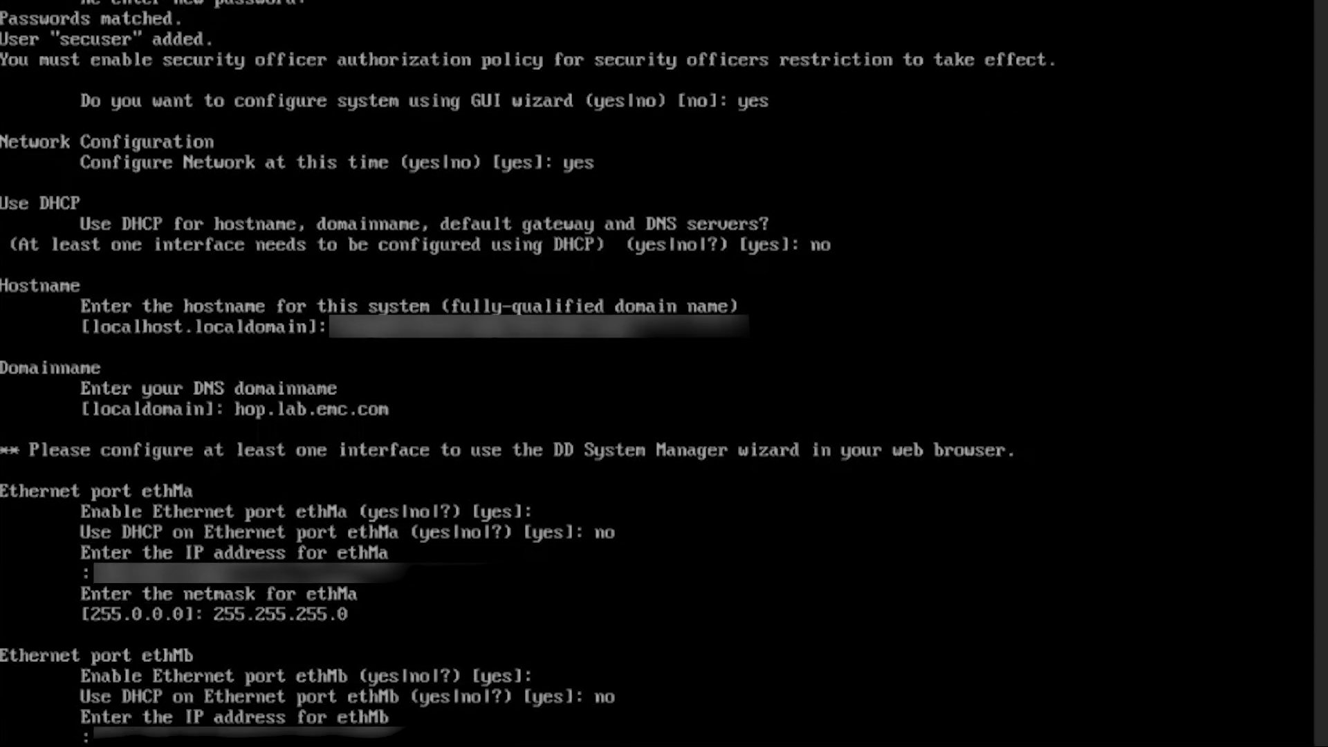
{"action": "type", "text": "10.110.25"}
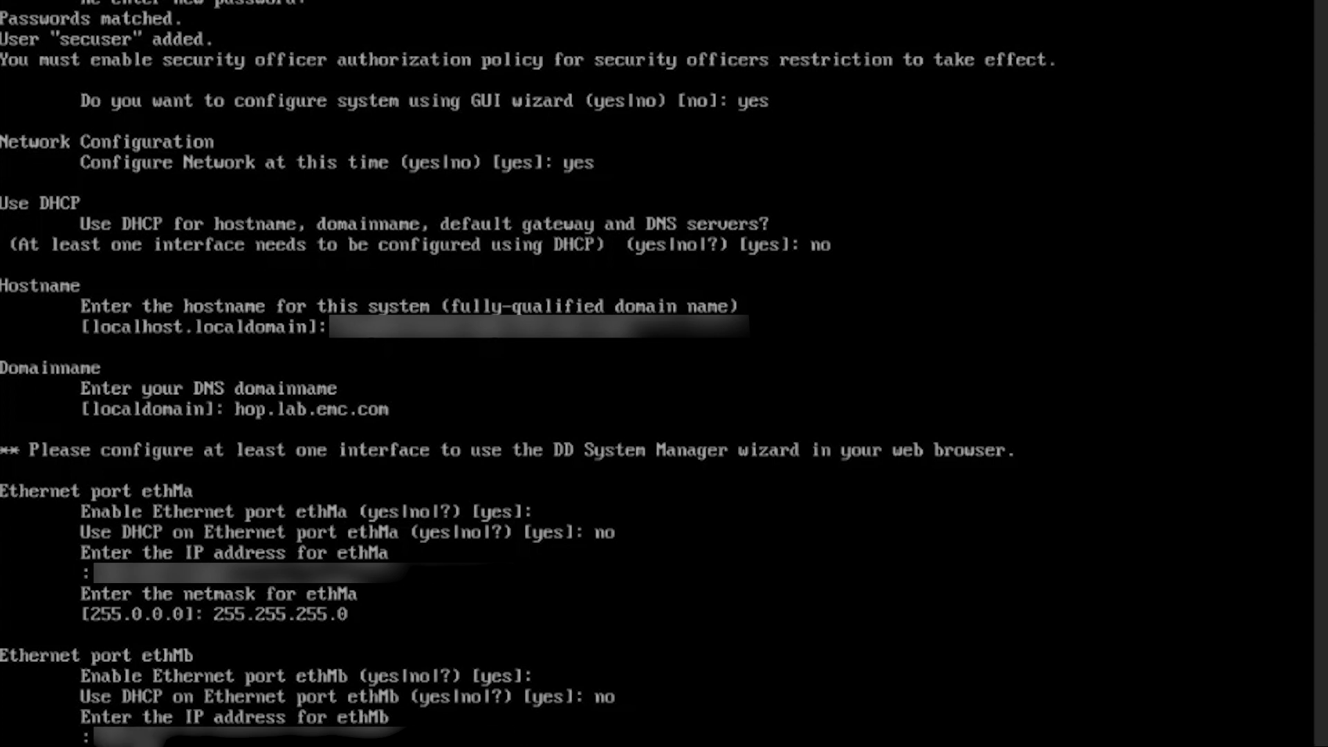
{"action": "type", "text": ".1"}
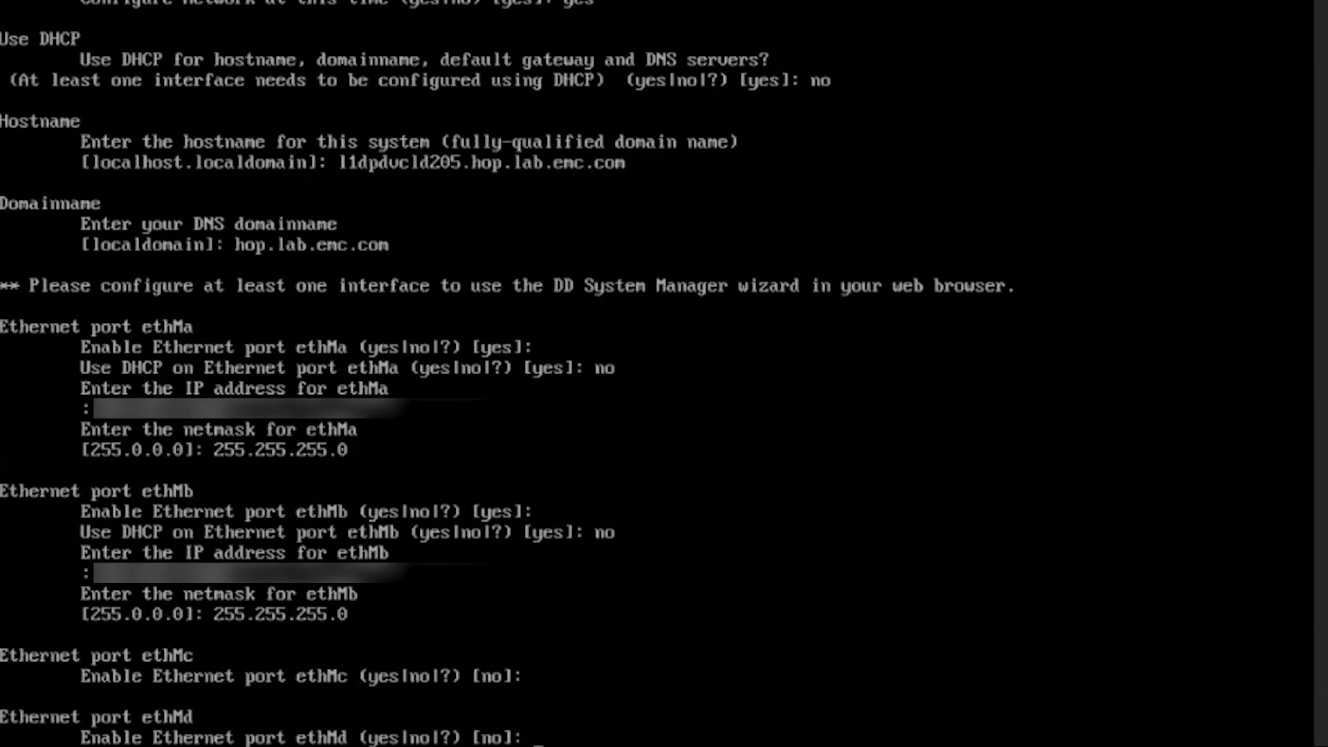
Leave ports ethMd, ethLa, ethLb and eth1a through eth7d disabled
{"action": "key", "text": "Return"}
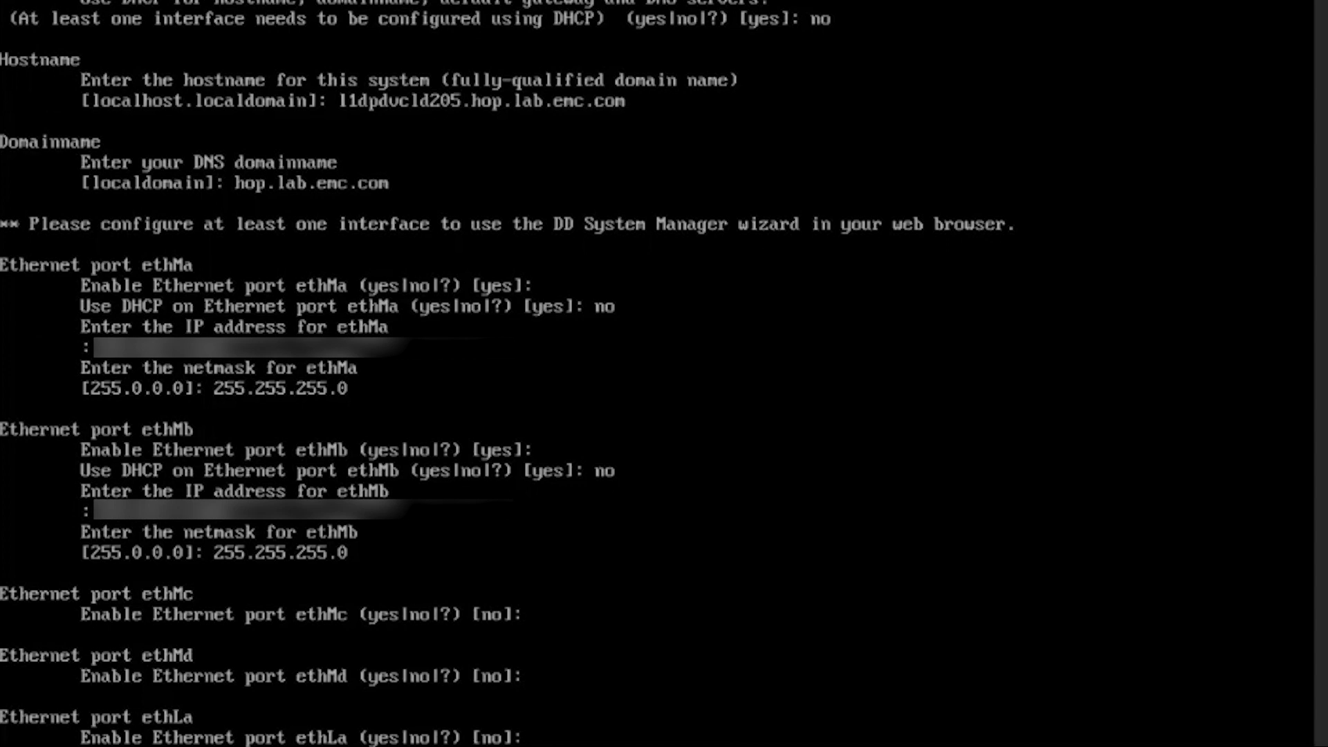
{"action": "key", "text": "Return"}
{"action": "key", "text": "Return"}
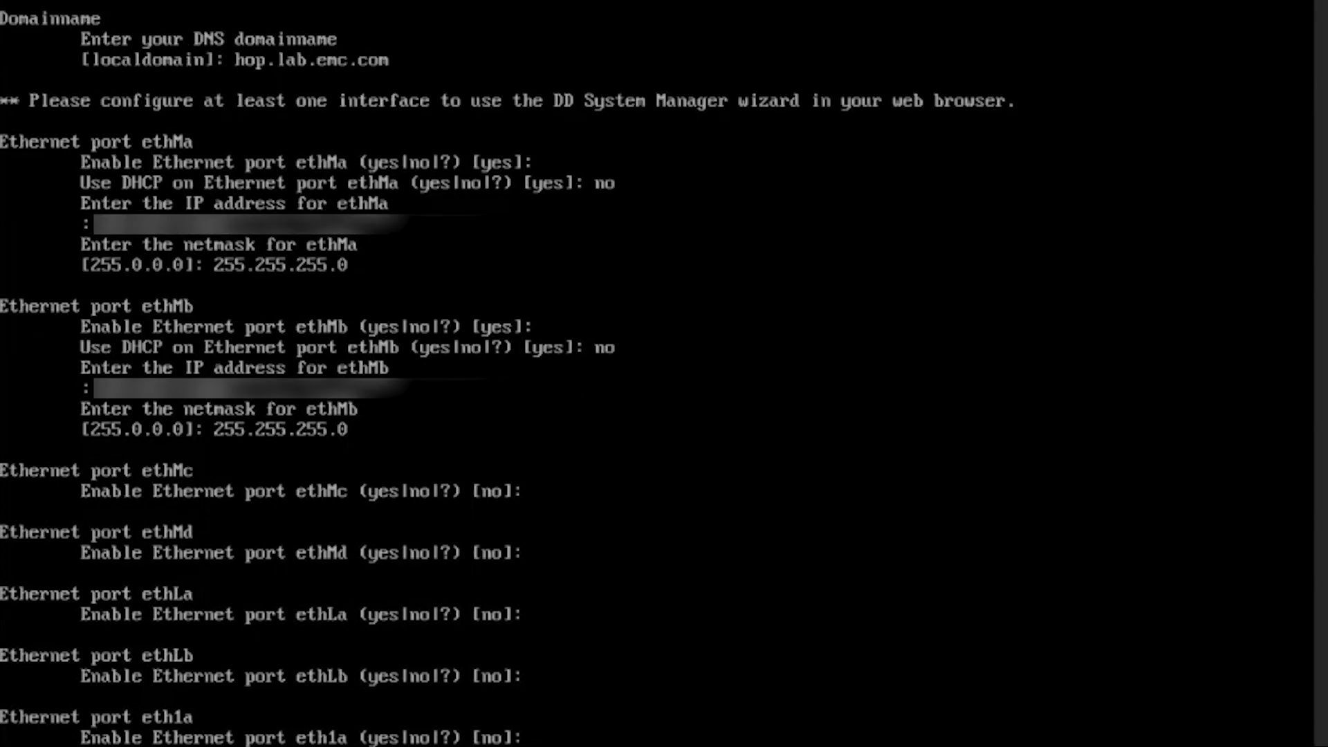
{"action": "key", "text": "Return"}
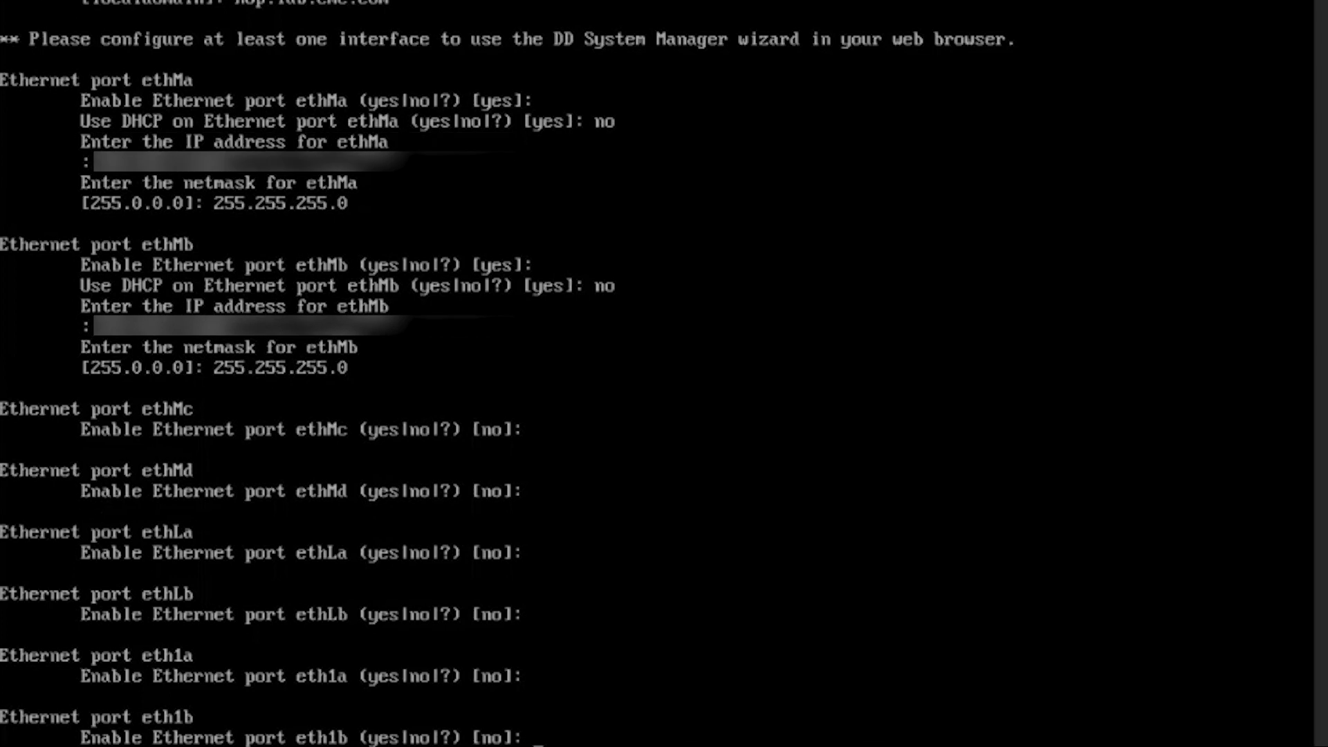
{"action": "key", "text": "Return"}
{"action": "key", "text": "Return"}
{"action": "key", "text": "Return"}
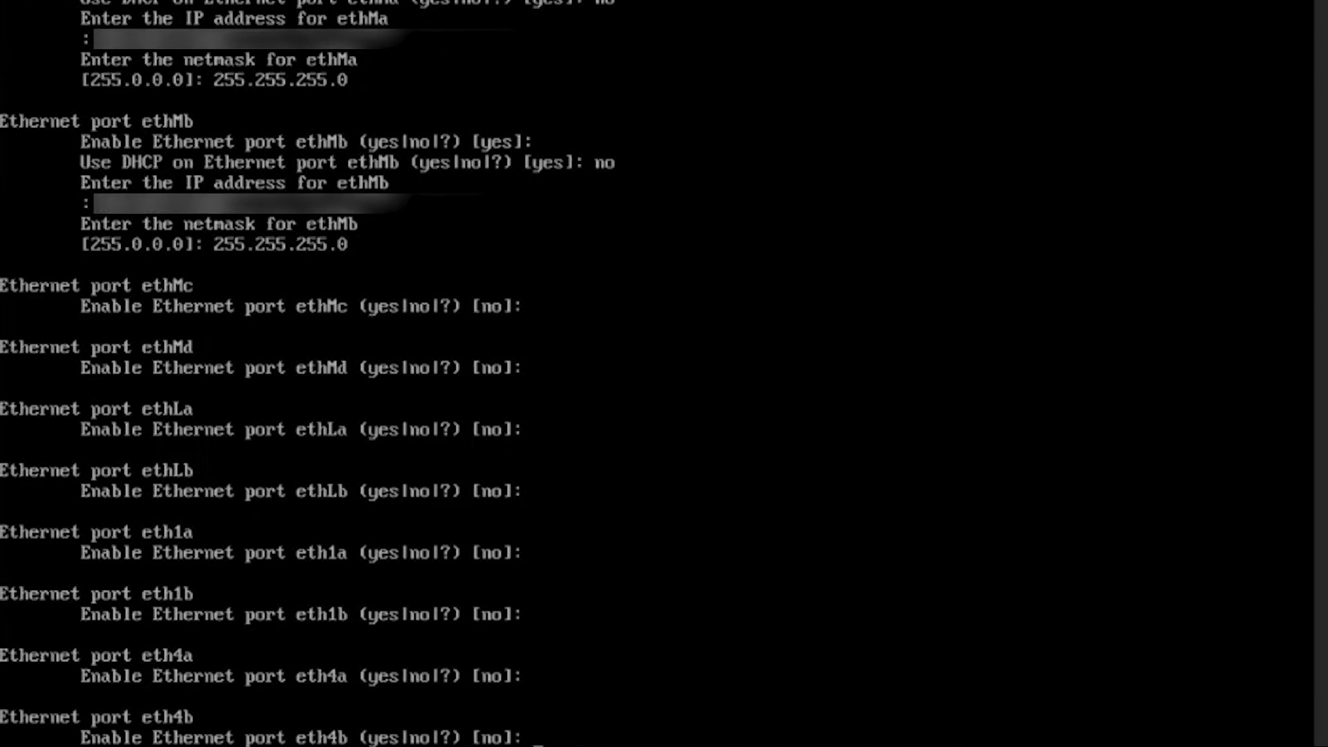
{"action": "key", "text": "Return"}
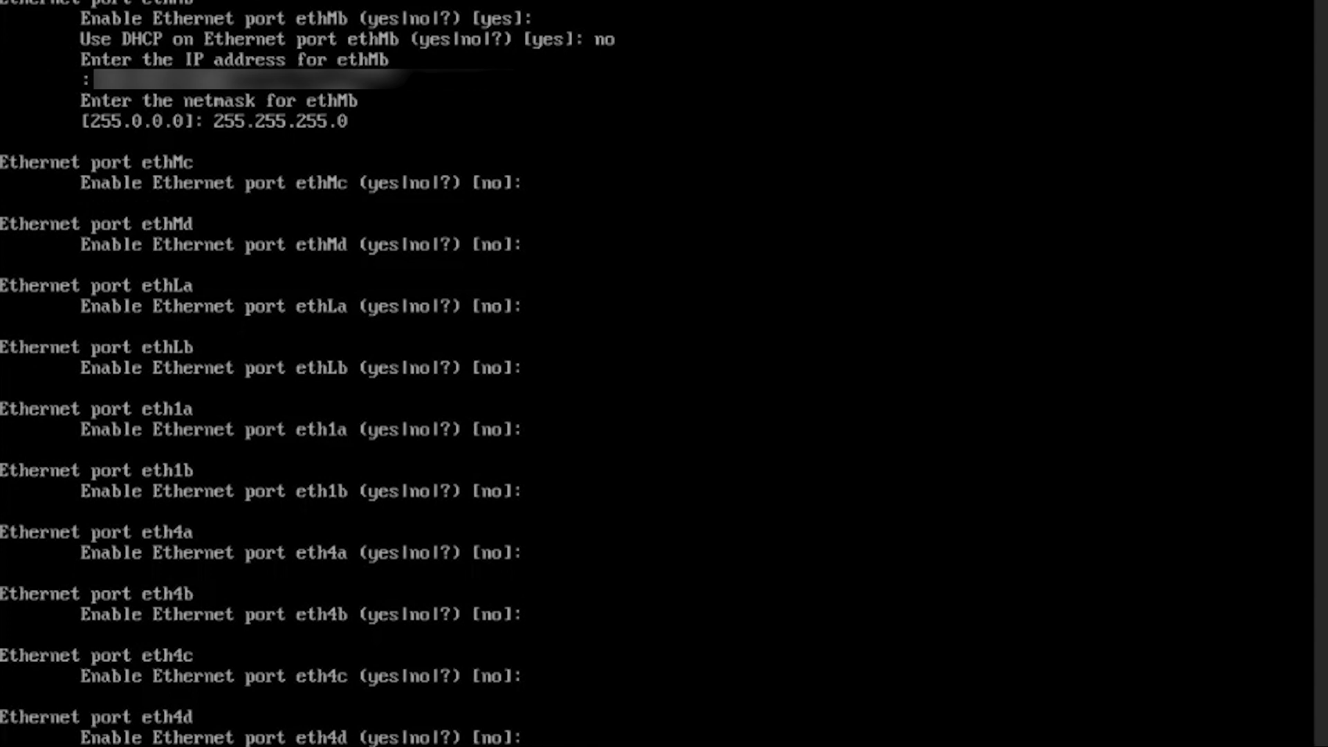
{"action": "key", "text": "Return"}
{"action": "key", "text": "Return"}
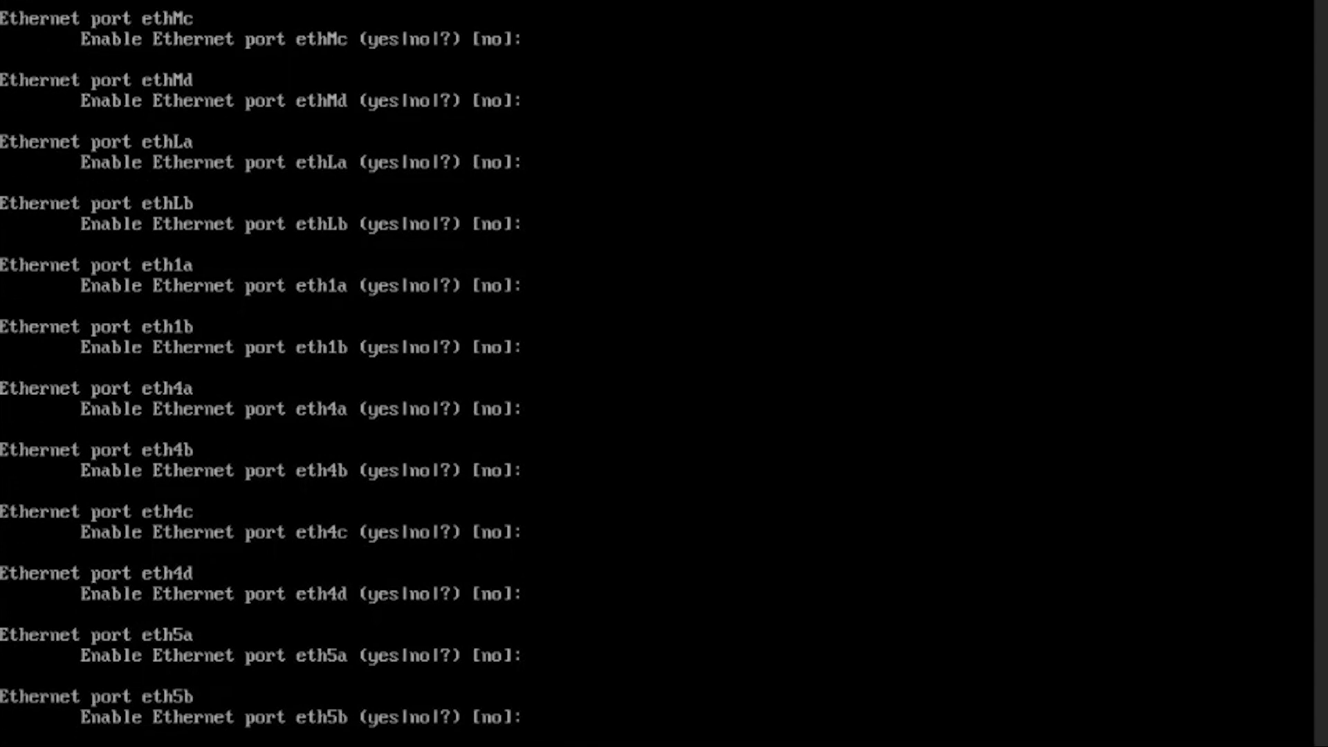
{"action": "key", "text": "Return"}
{"action": "key", "text": "Return"}
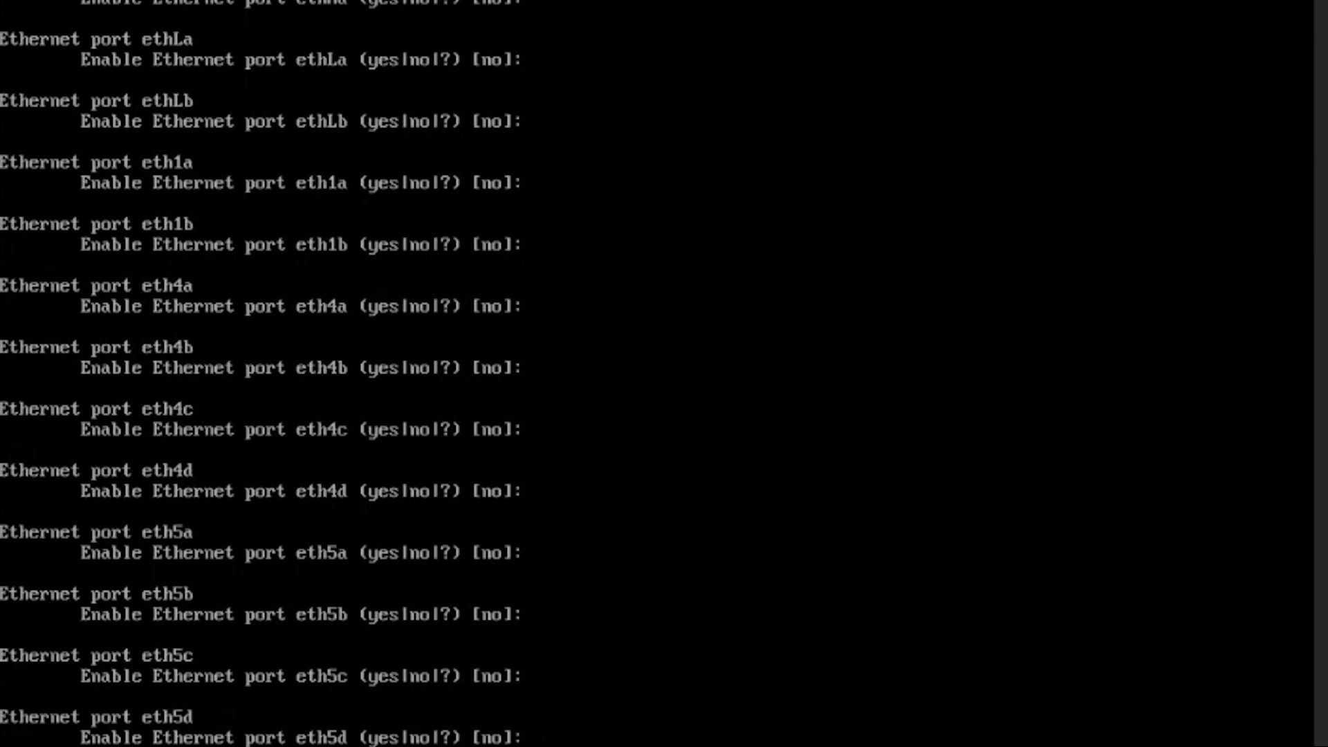
{"action": "key", "text": "Return"}
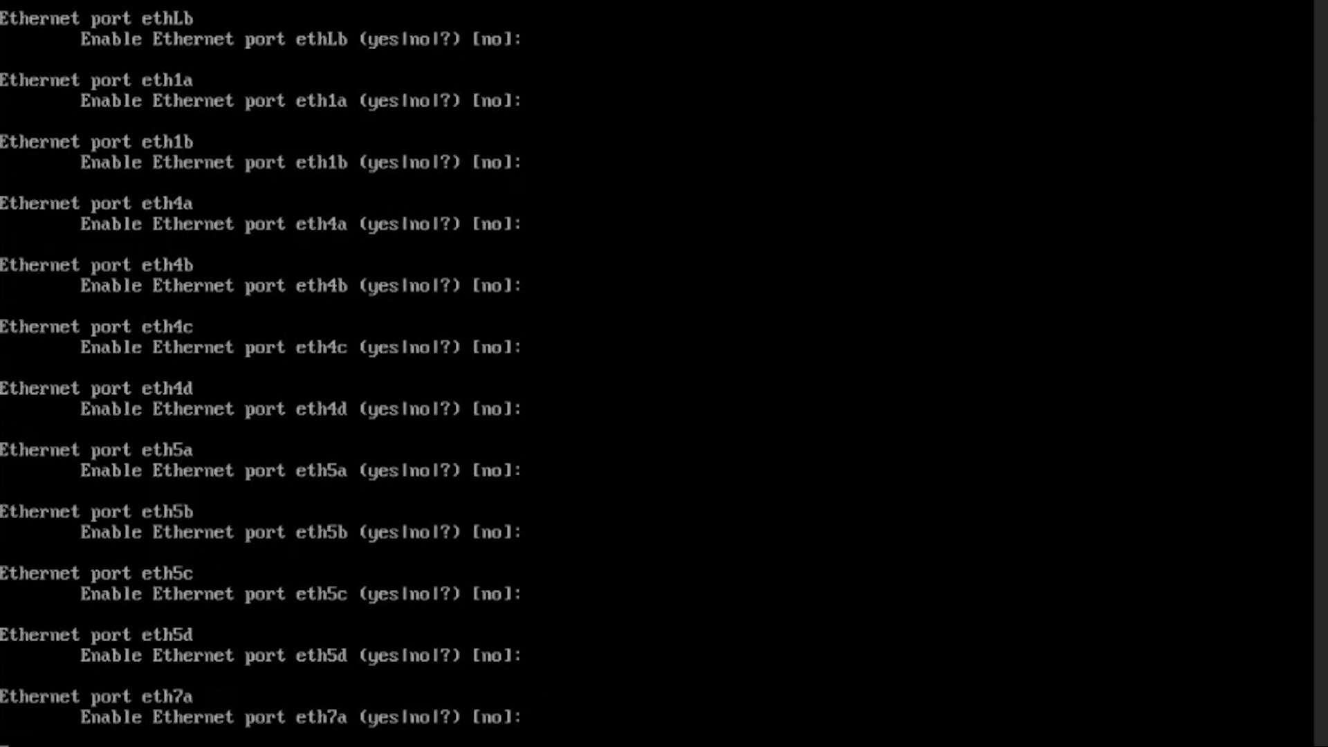
{"action": "key", "text": "Return"}
{"action": "key", "text": "Return"}
{"action": "key", "text": "Return"}
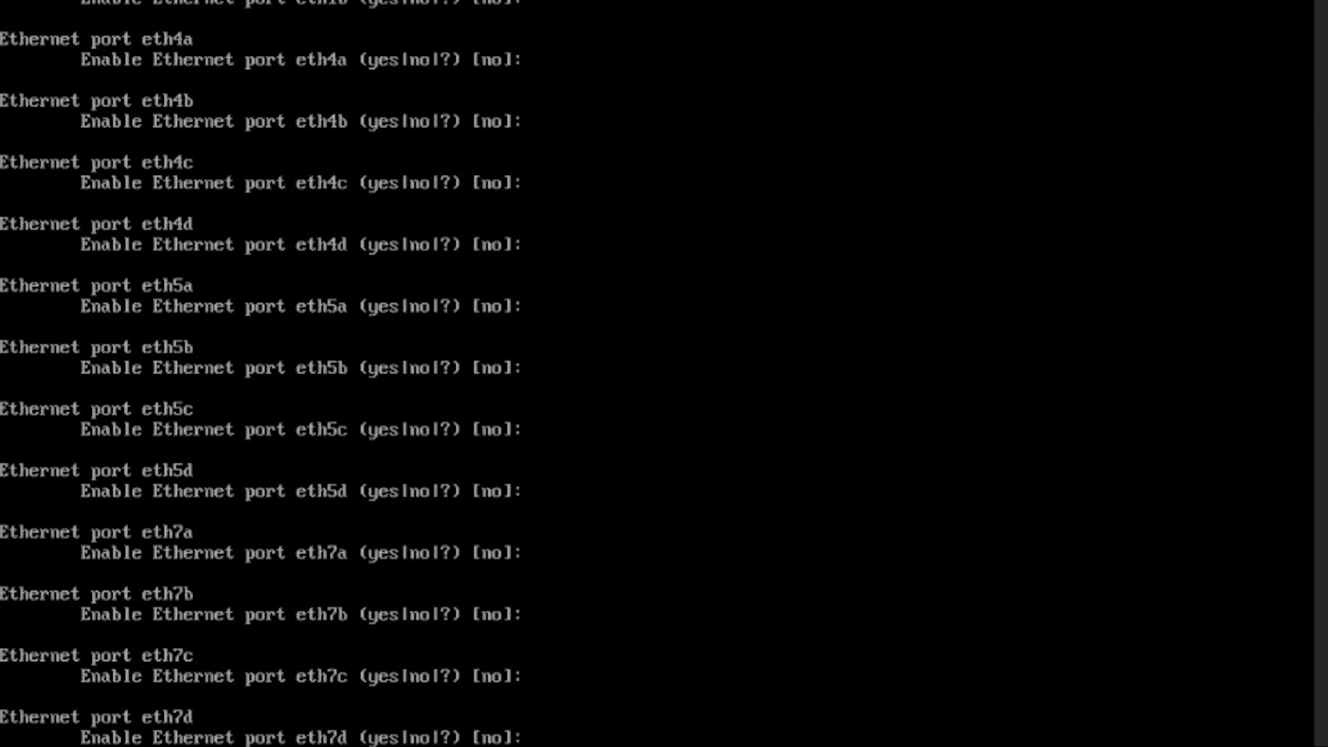
{"action": "key", "text": "Return"}
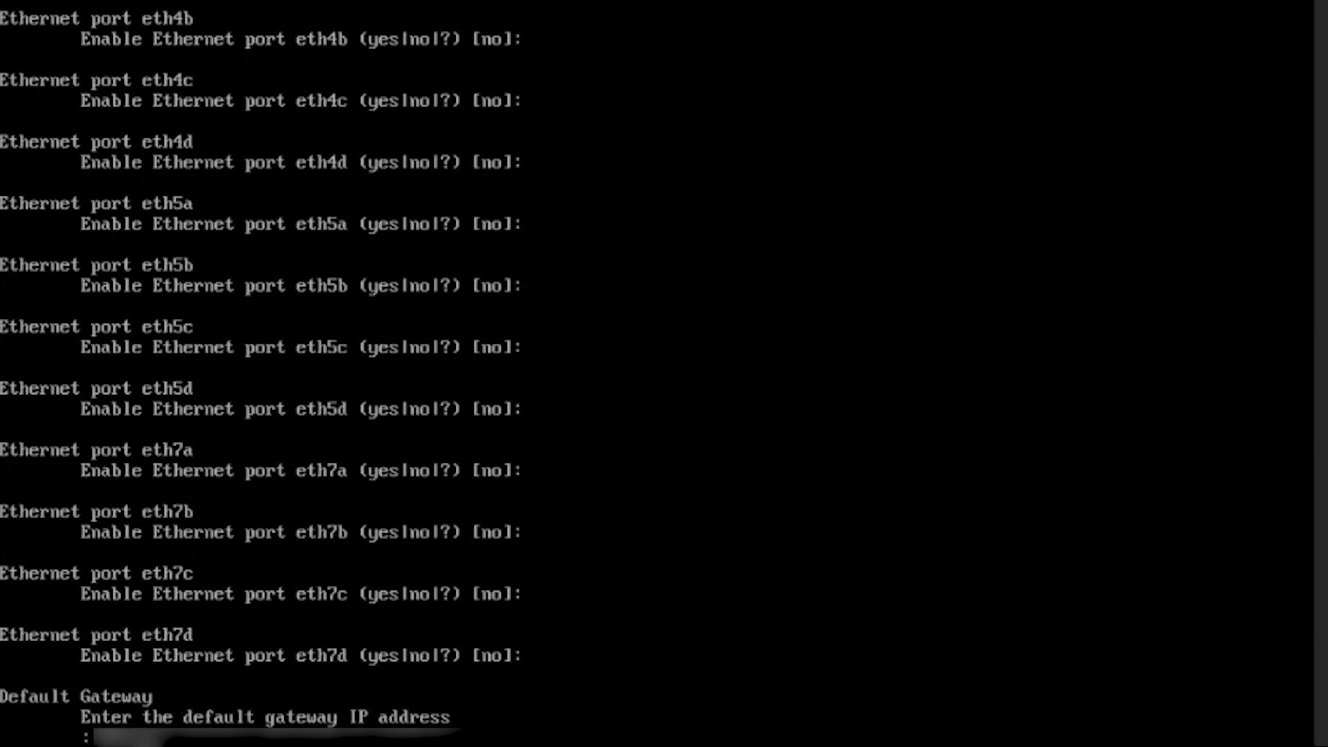
{"action": "key", "text": "Return"}
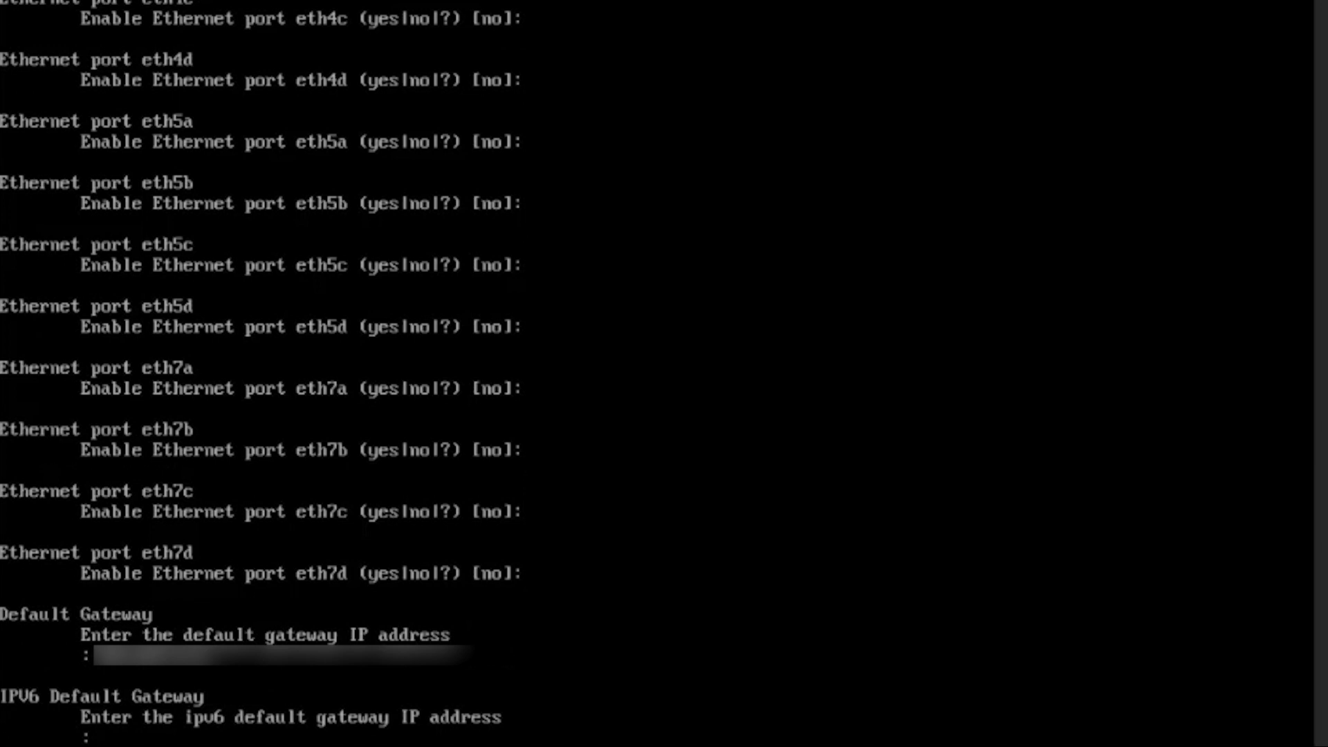
Leave the IPv6 gateway blank and enter DNS server 8.8.8.8
{"action": "key", "text": "Return"}
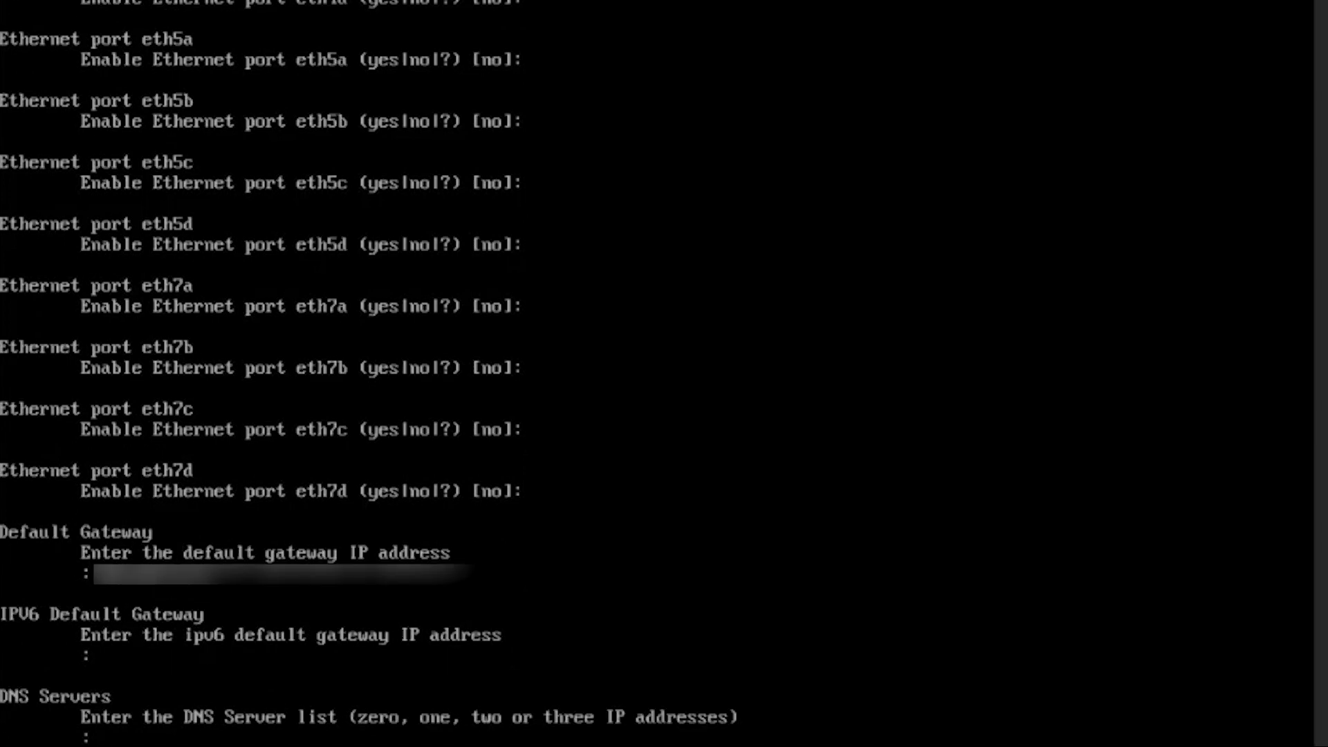
{"action": "type", "text": "8.8.8.8"}
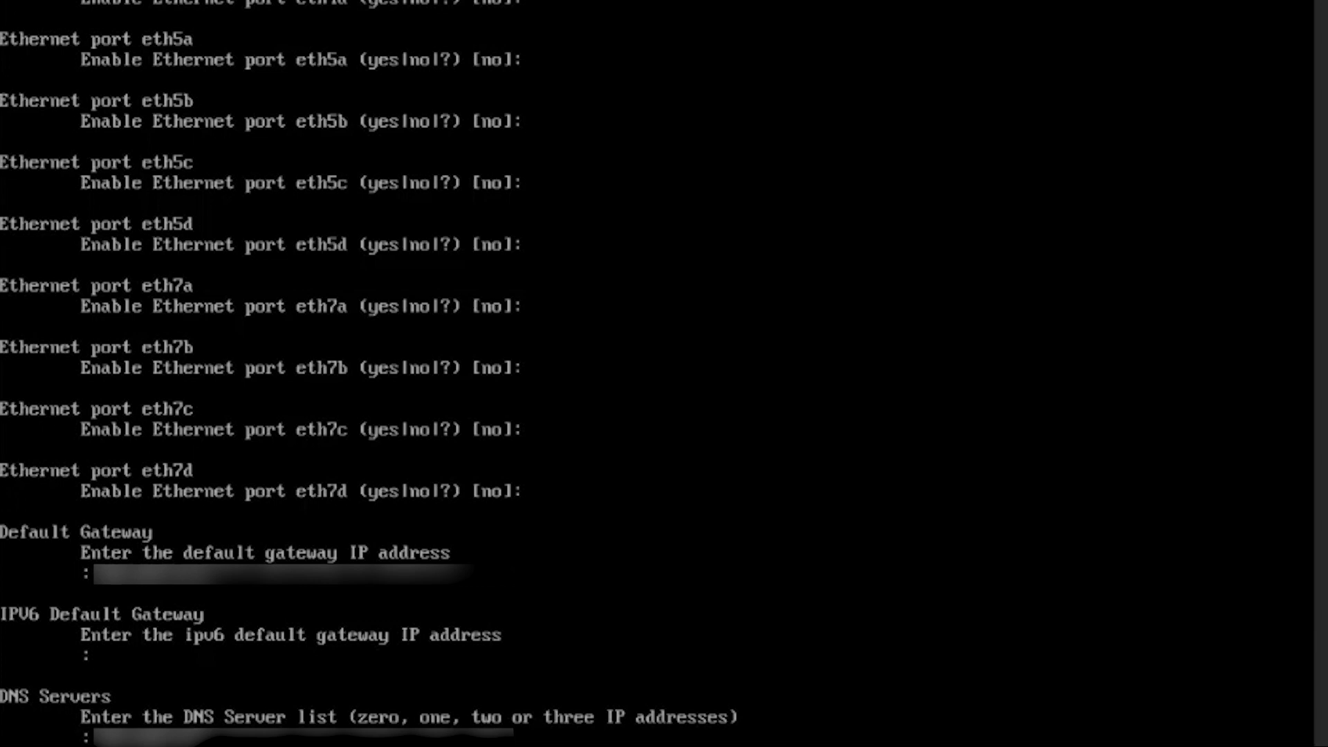
{"action": "key", "text": "Return"}
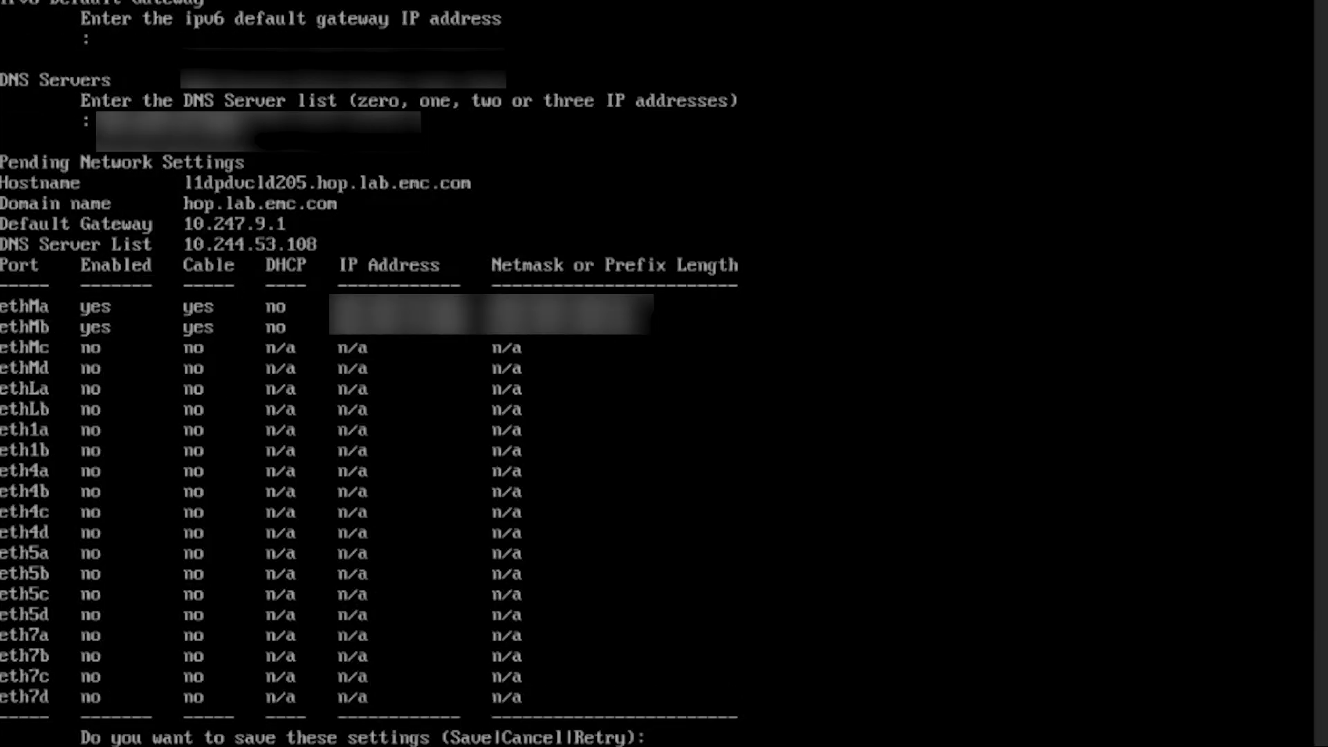
Save the pending network settings and confirm the BIOS setup password to reboot
{"action": "type", "text": "Save"}
{"action": "key", "text": "Return"}
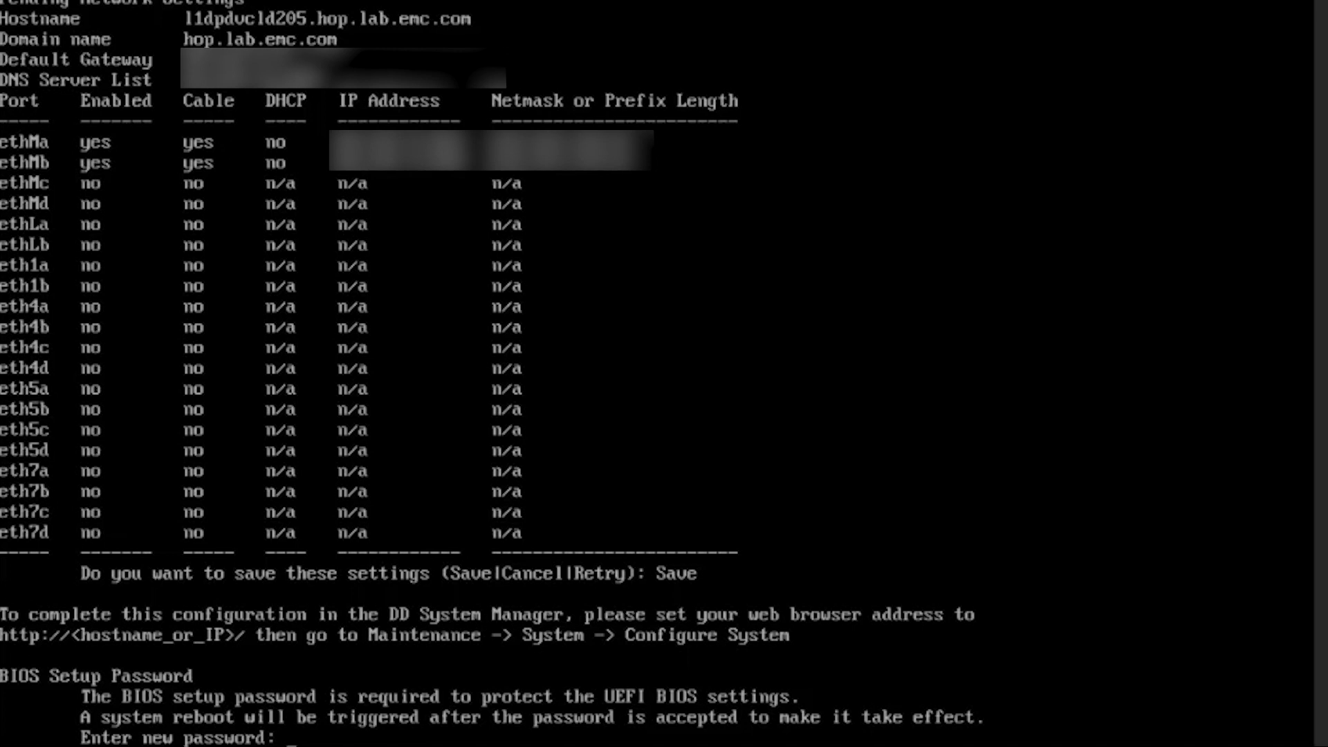
{"action": "key", "text": "Return"}
{"action": "key", "text": "Return"}
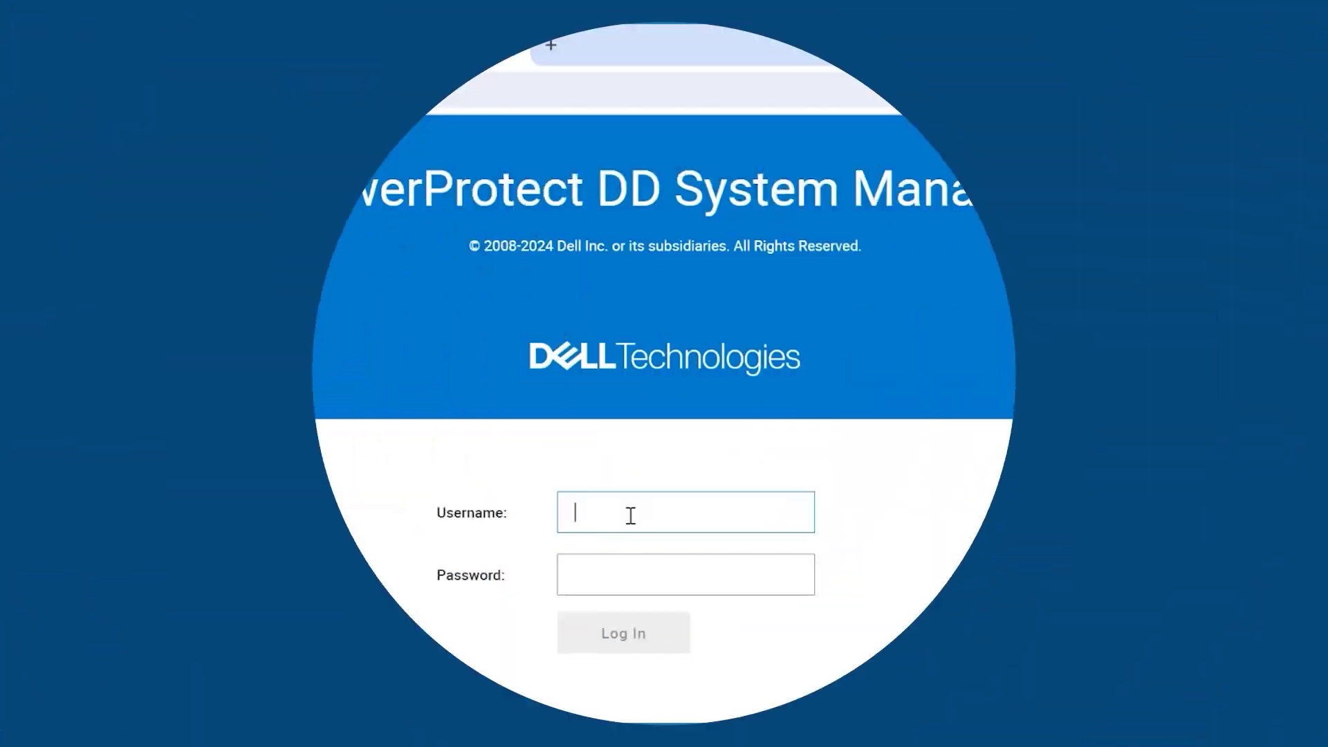
Sign in to DD System Manager as sysadmin with the account password
{"action": "type", "text": "sysadmi"}
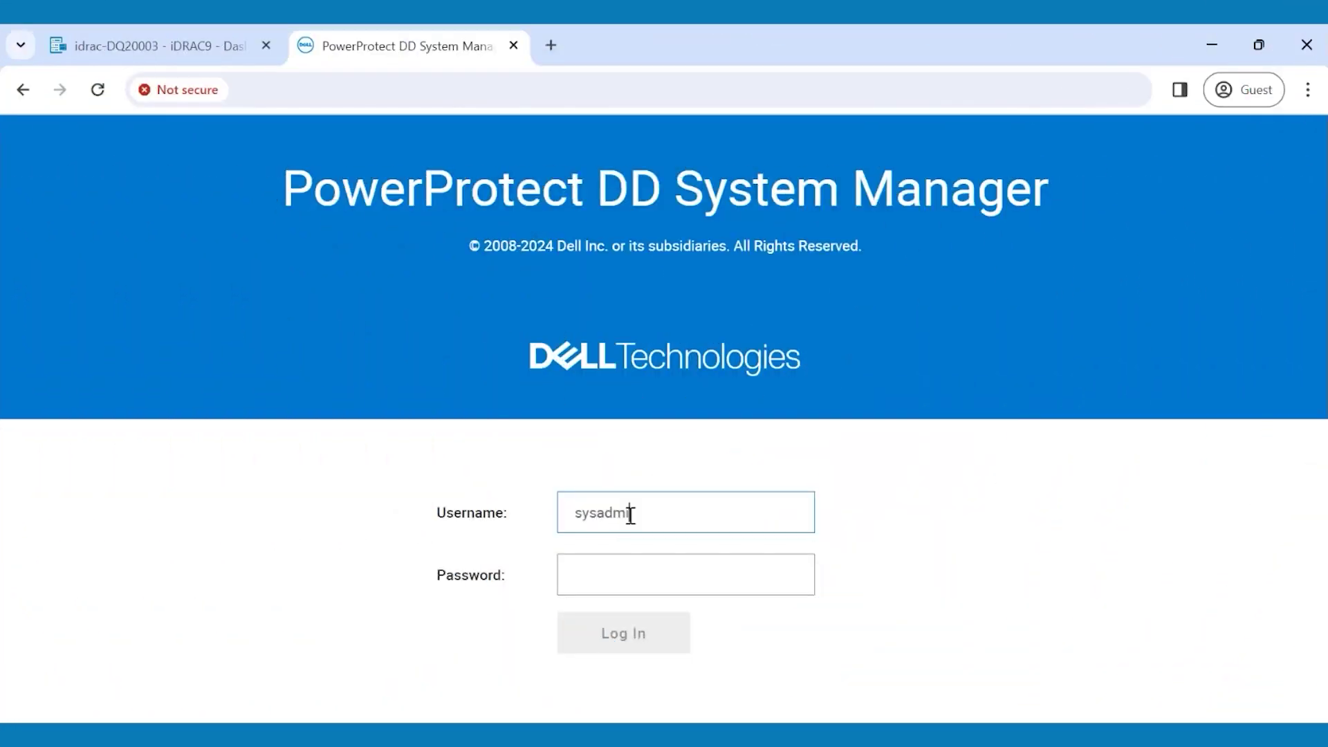
{"action": "type", "text": "n"}
{"action": "key", "text": "Tab"}
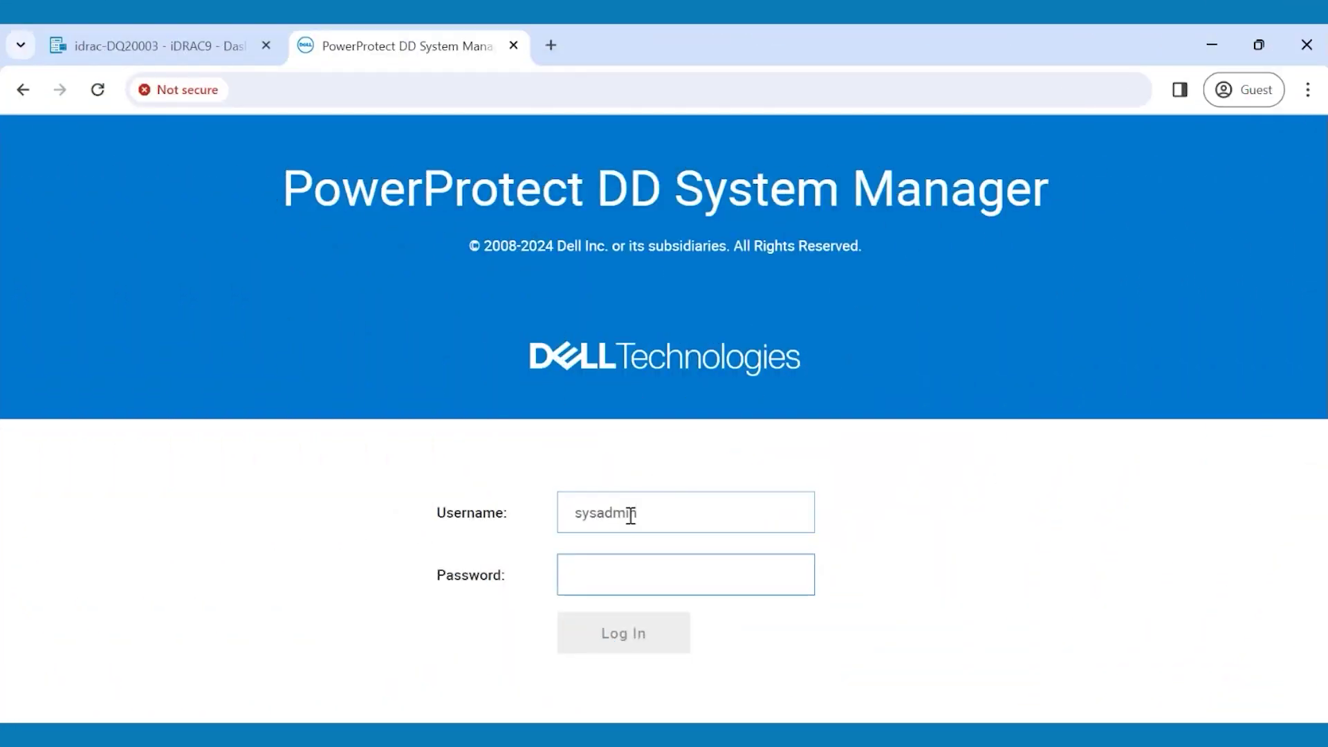
{"action": "type", "text": "***"}
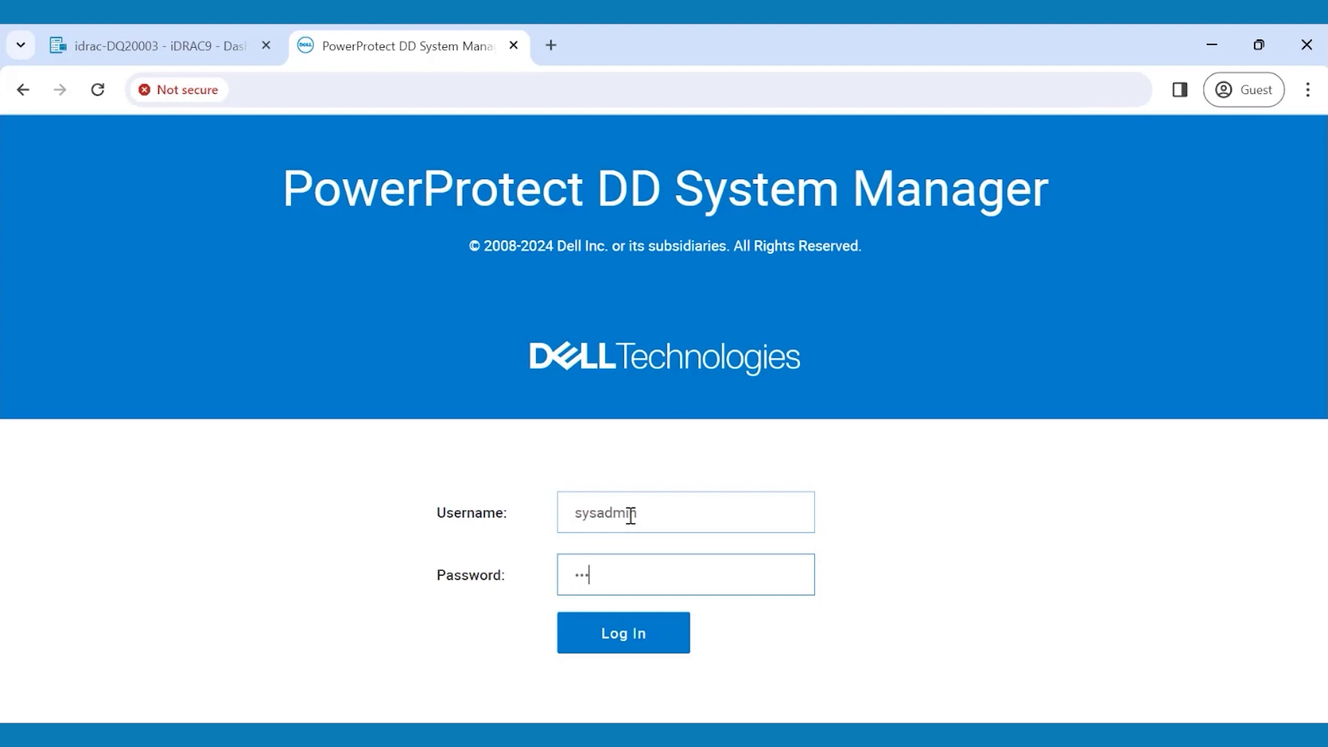
{"action": "type", "text": "******"}
{"action": "key", "text": "Return"}
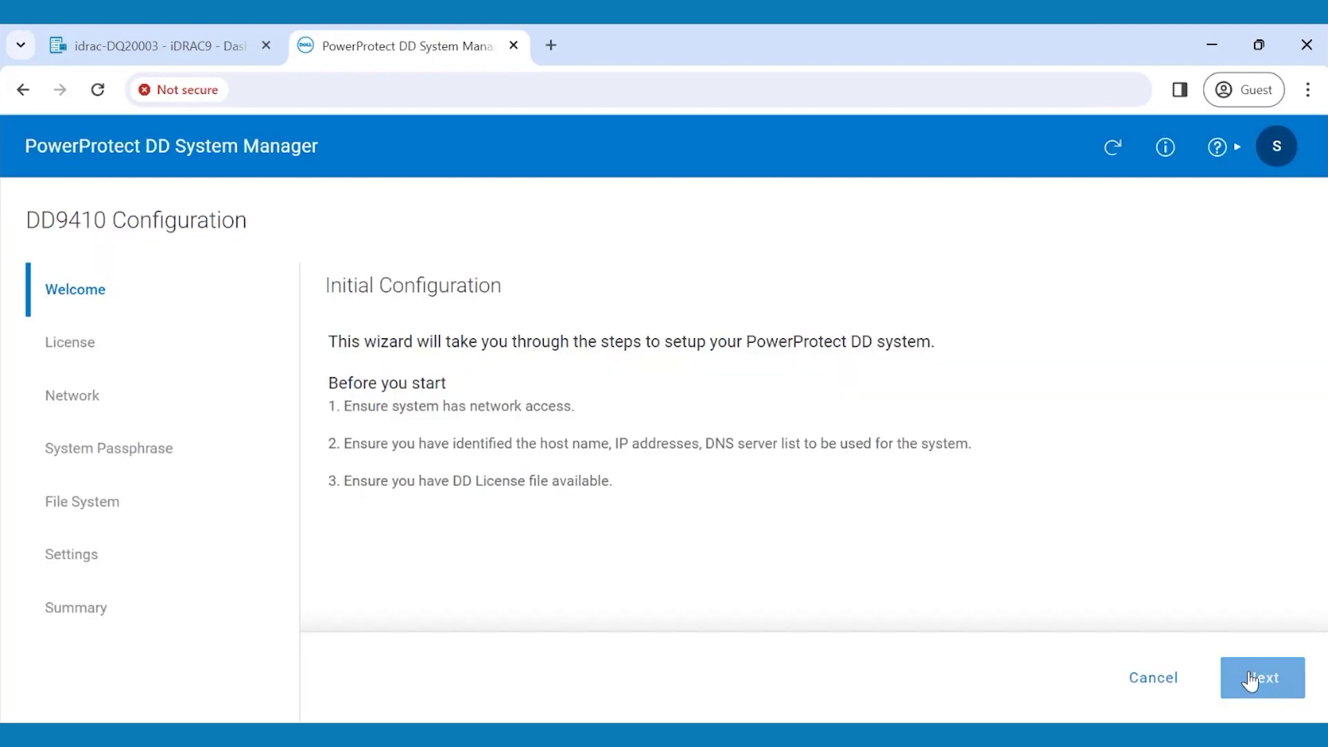
Upload and apply the dd9410-205.xml license file in the wizard's licensing step
{"action": "left_click", "coordinate": [1255, 682]}
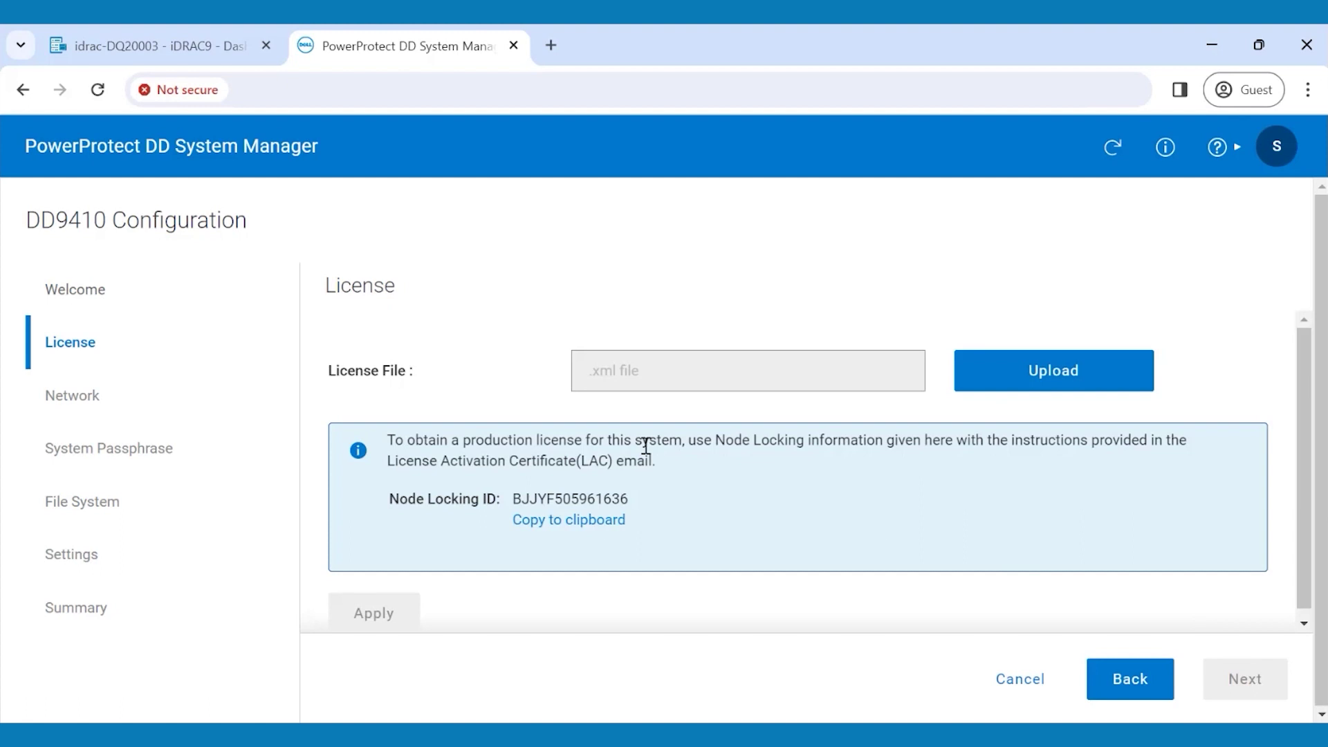
{"action": "left_click", "coordinate": [1007, 357]}
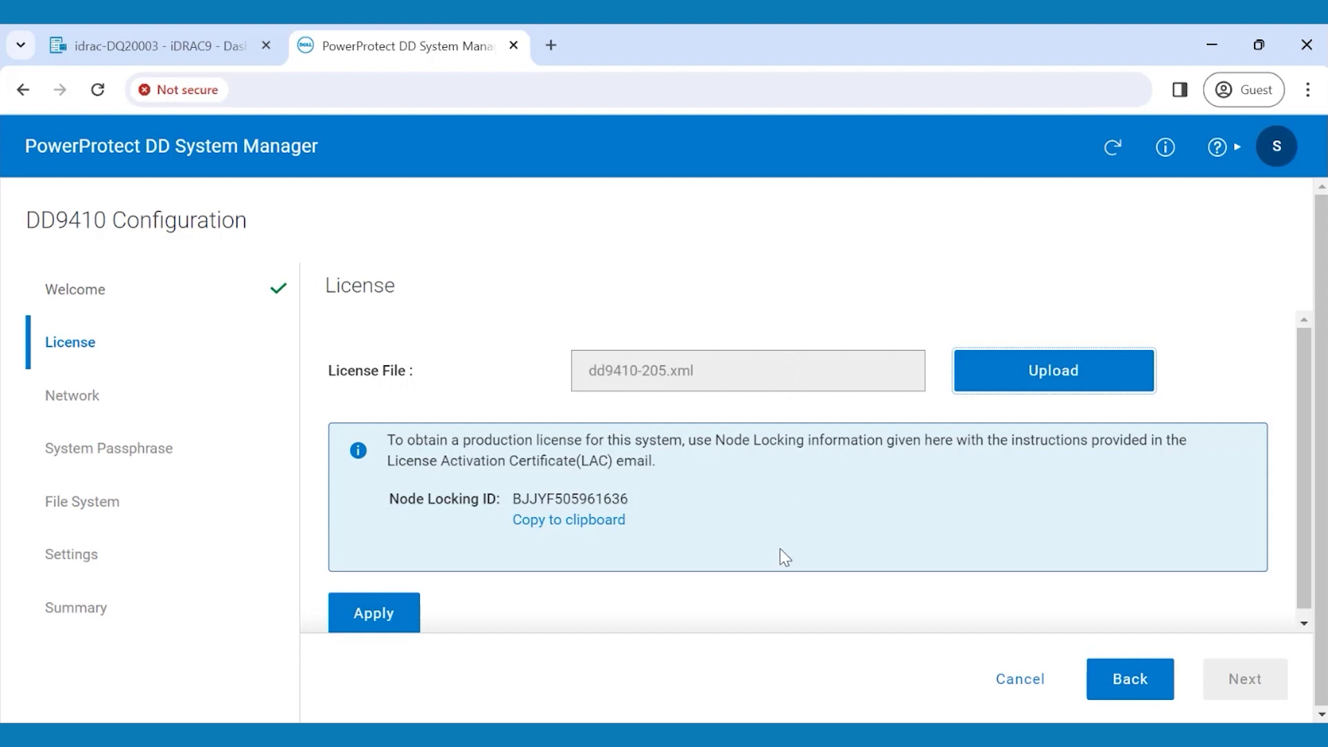
{"action": "left_click", "coordinate": [365, 615]}
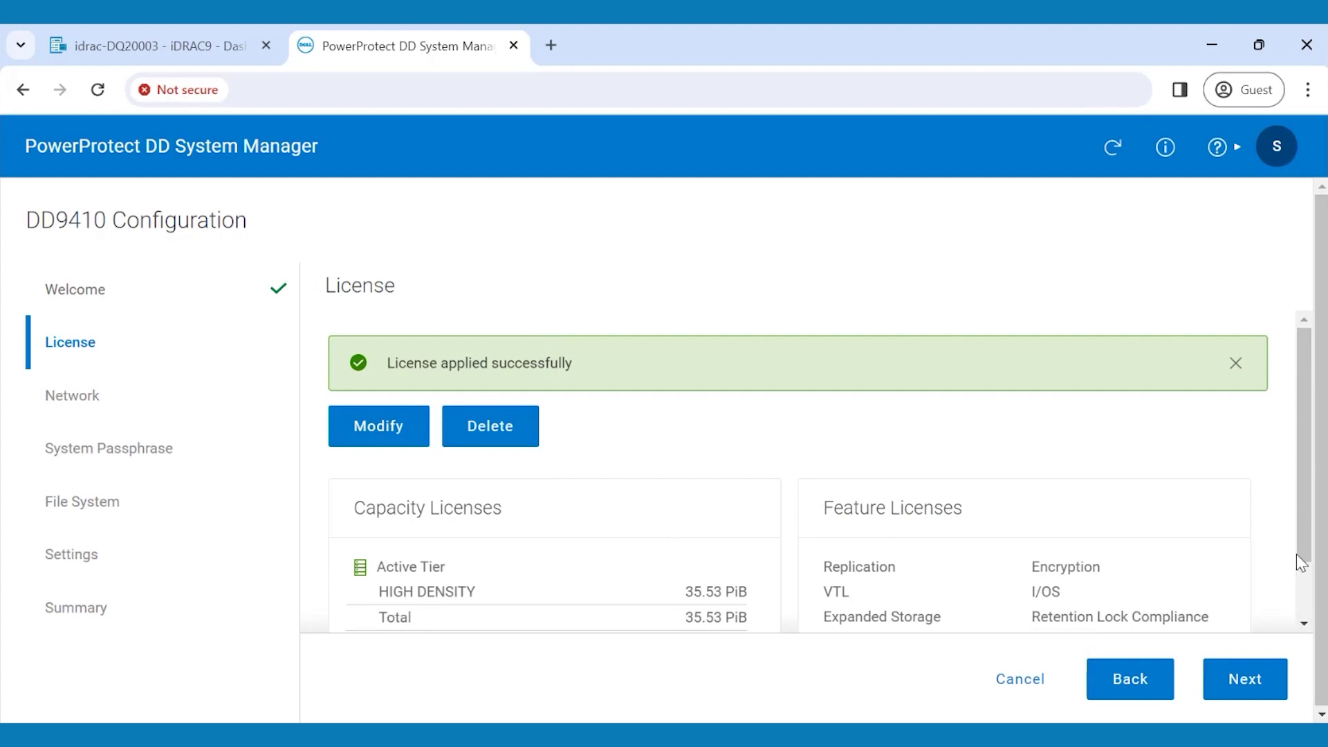
Accept the network review, set and confirm the system passphrase, and pass File System
{"action": "left_click", "coordinate": [1263, 687]}
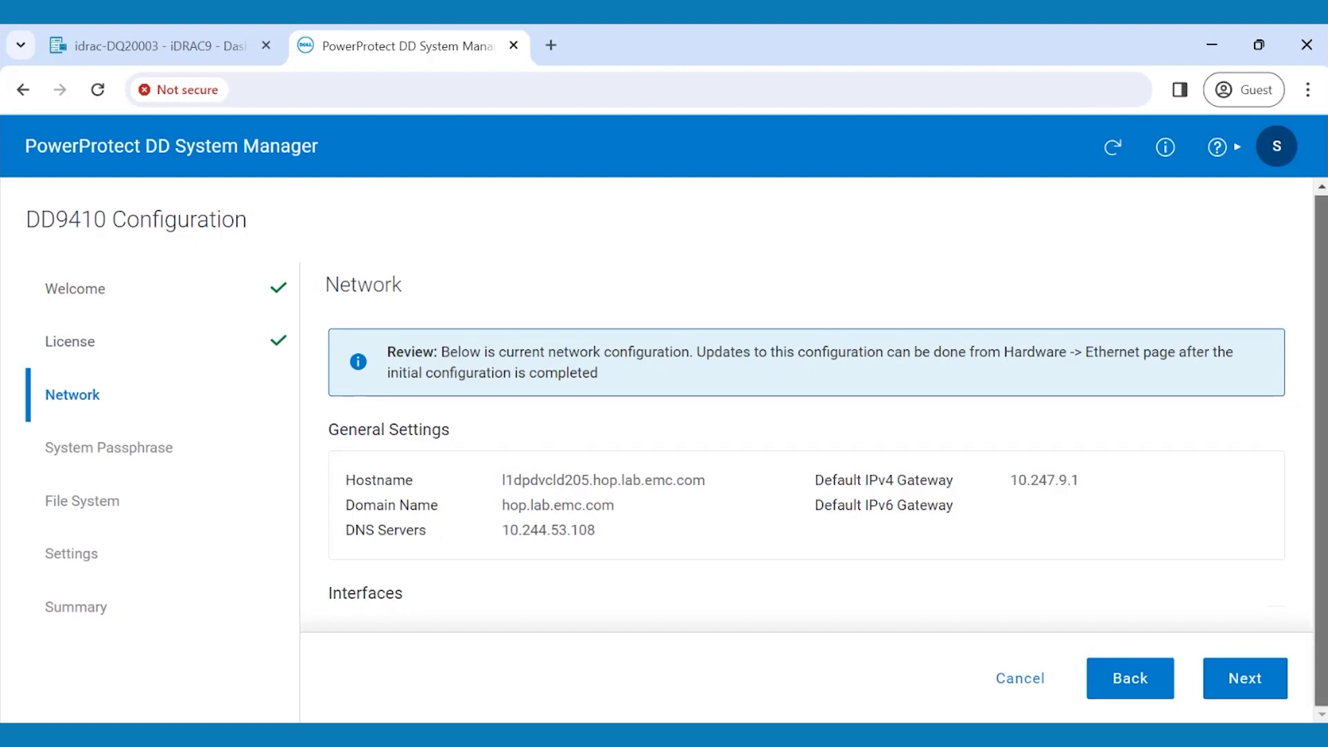
{"action": "left_click", "coordinate": [1260, 688]}
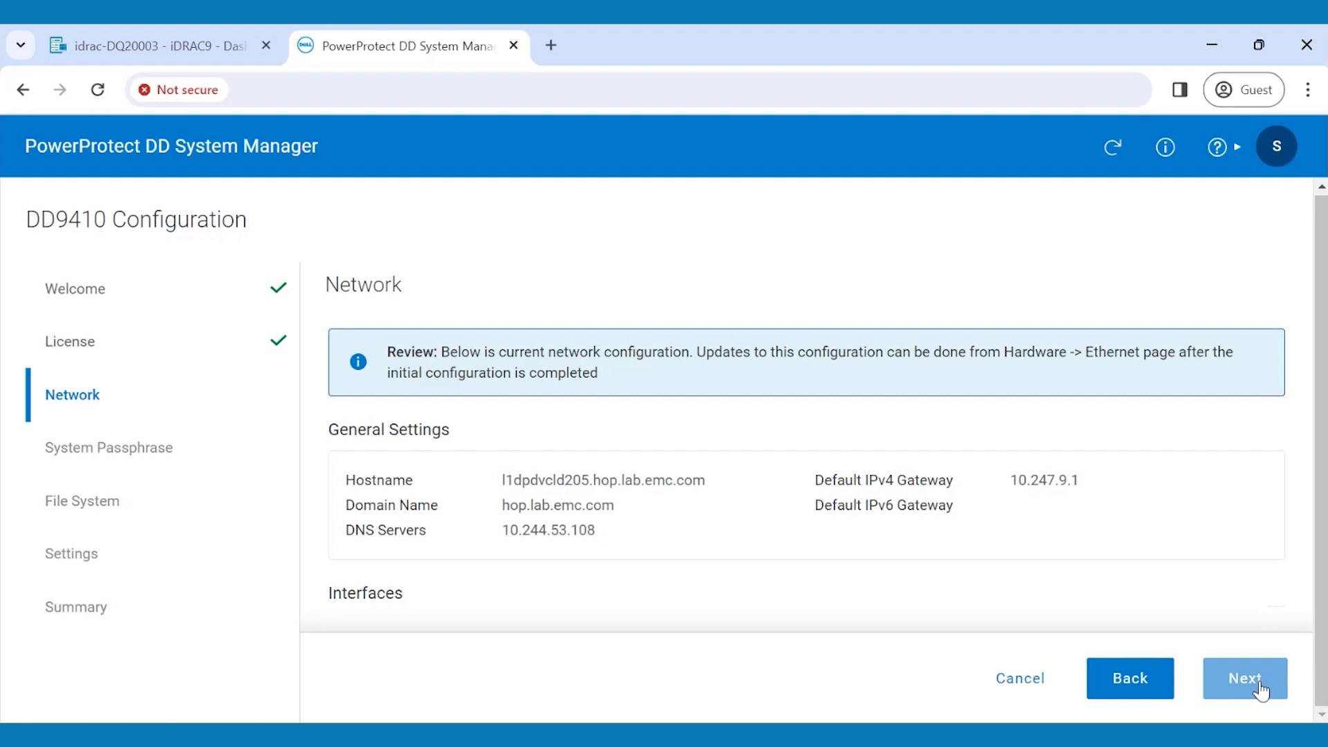
{"action": "left_click", "coordinate": [824, 478]}
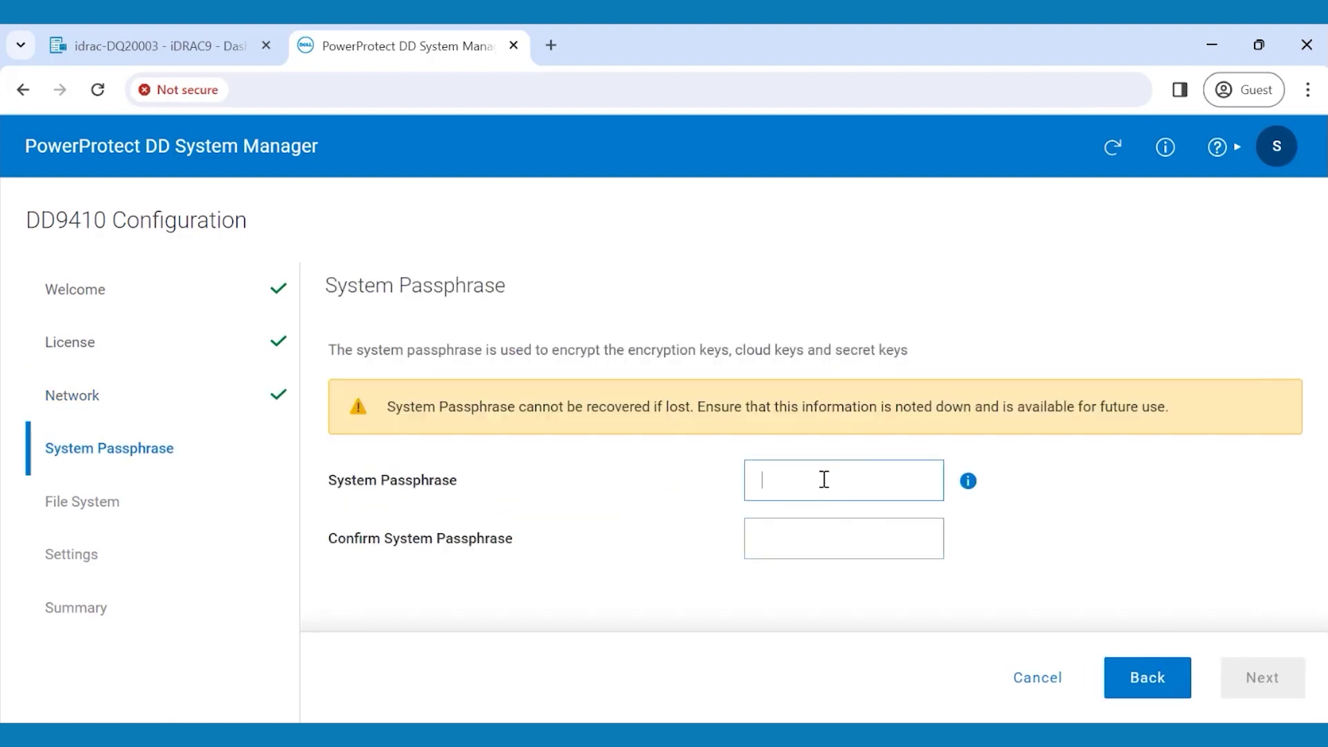
{"action": "type", "text": "••••••••••••••"}
{"action": "key", "text": "Tab"}
{"action": "key", "text": "Tab"}
{"action": "type", "text": "••••"}
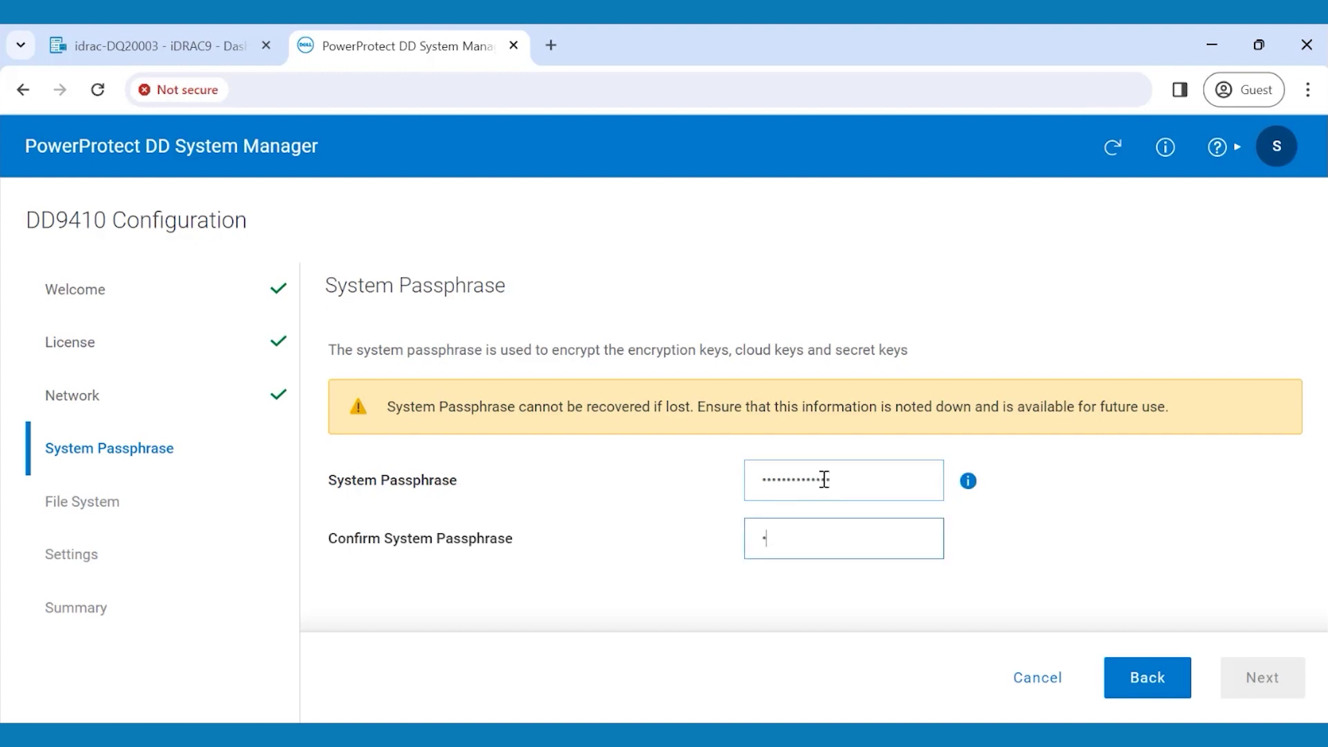
{"action": "type", "text": "••••••••••"}
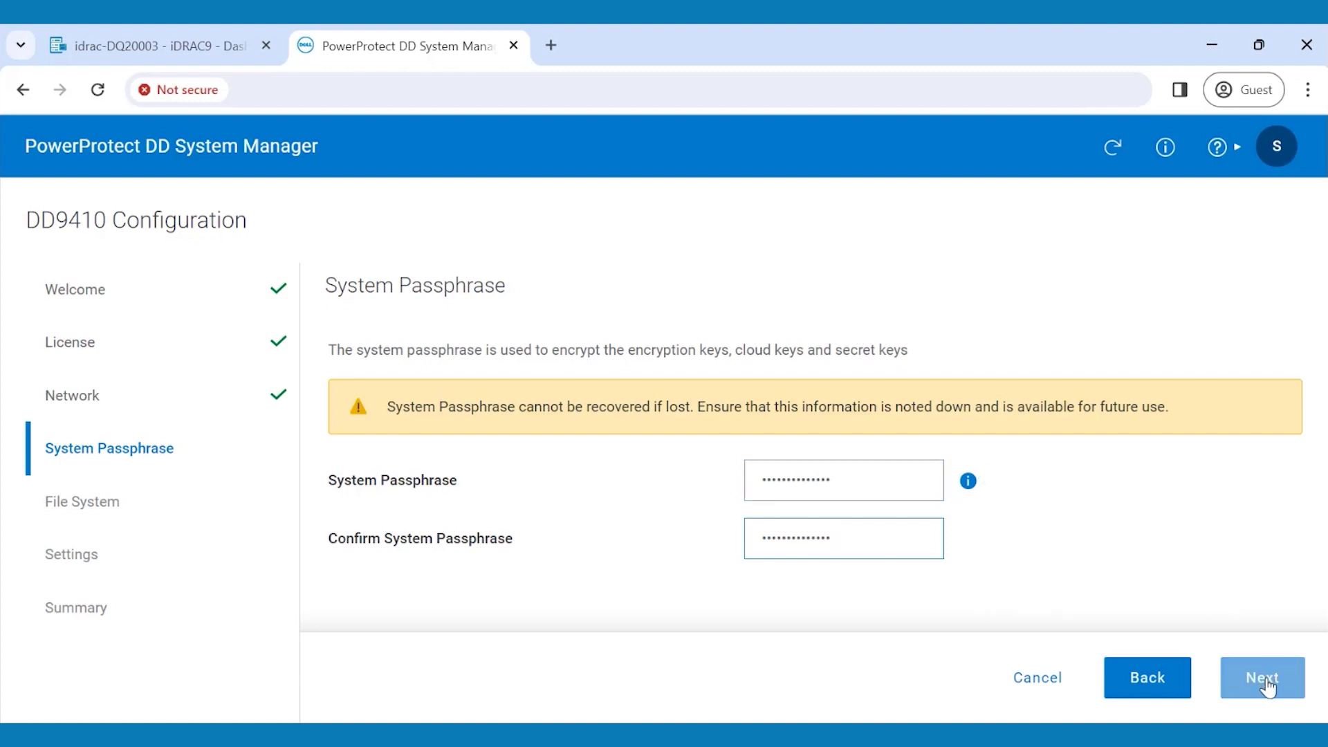
{"action": "left_click", "coordinate": [1264, 681]}
{"action": "left_click", "coordinate": [1268, 687]}
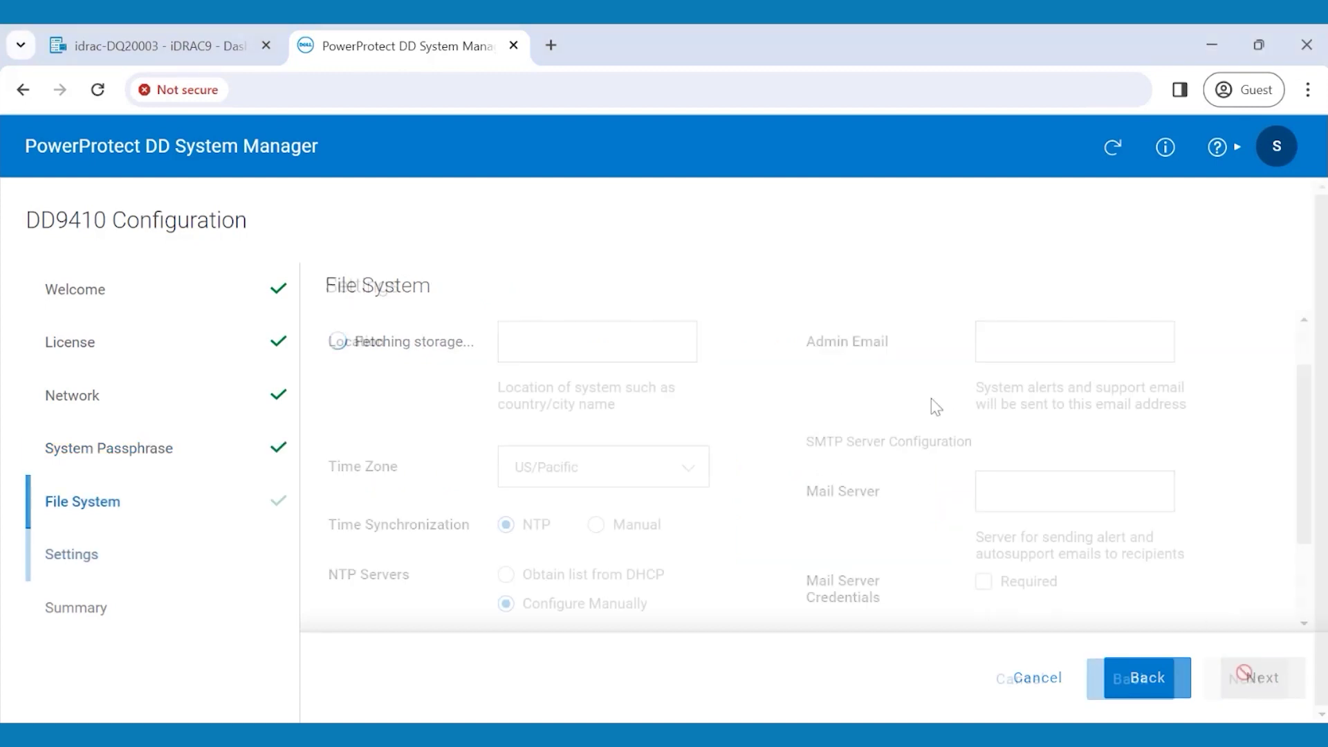
Enter location Hop, time zone America/New_York, the admin e-mail and mail server iund.dell.com
{"action": "left_click", "coordinate": [580, 350]}
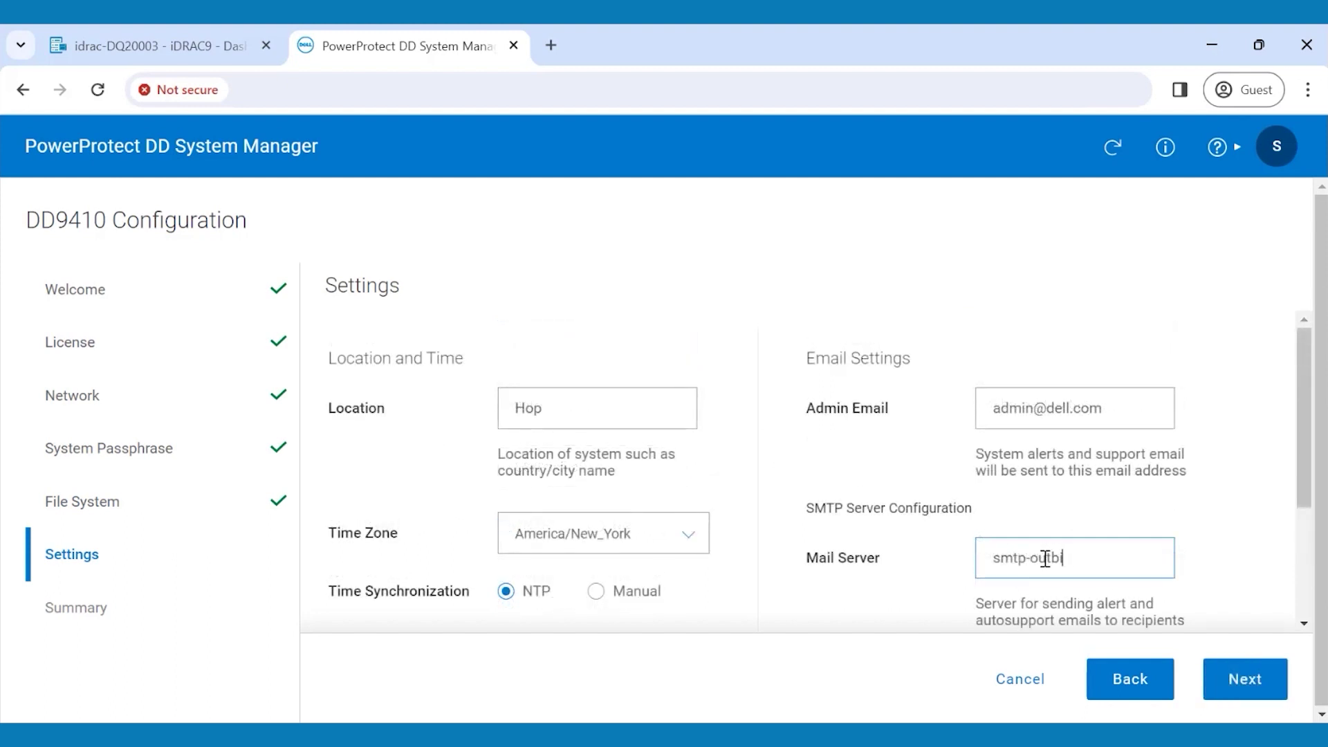
{"action": "type", "text": "iund.dell.com"}
{"action": "scroll", "coordinate": [1309, 446], "scroll_direction": "down", "scroll_amount": 3}
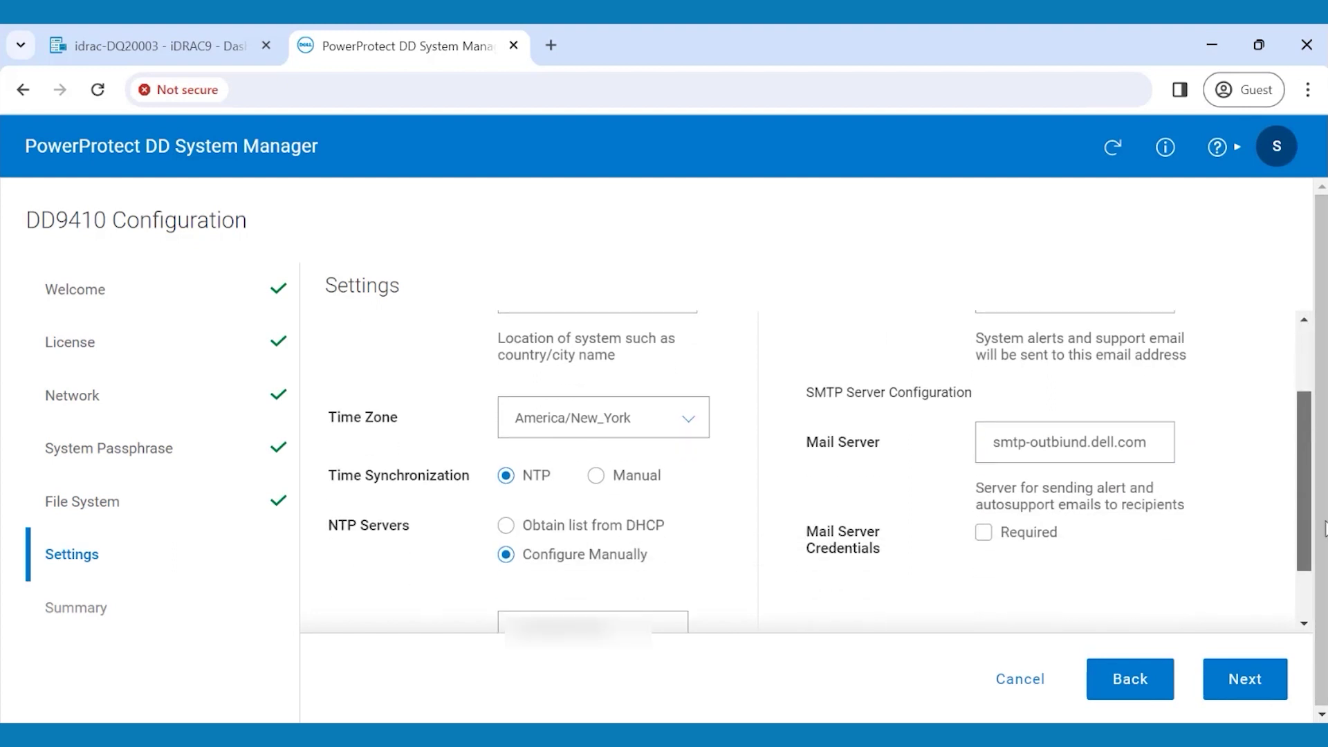
{"action": "left_click", "coordinate": [1245, 682]}
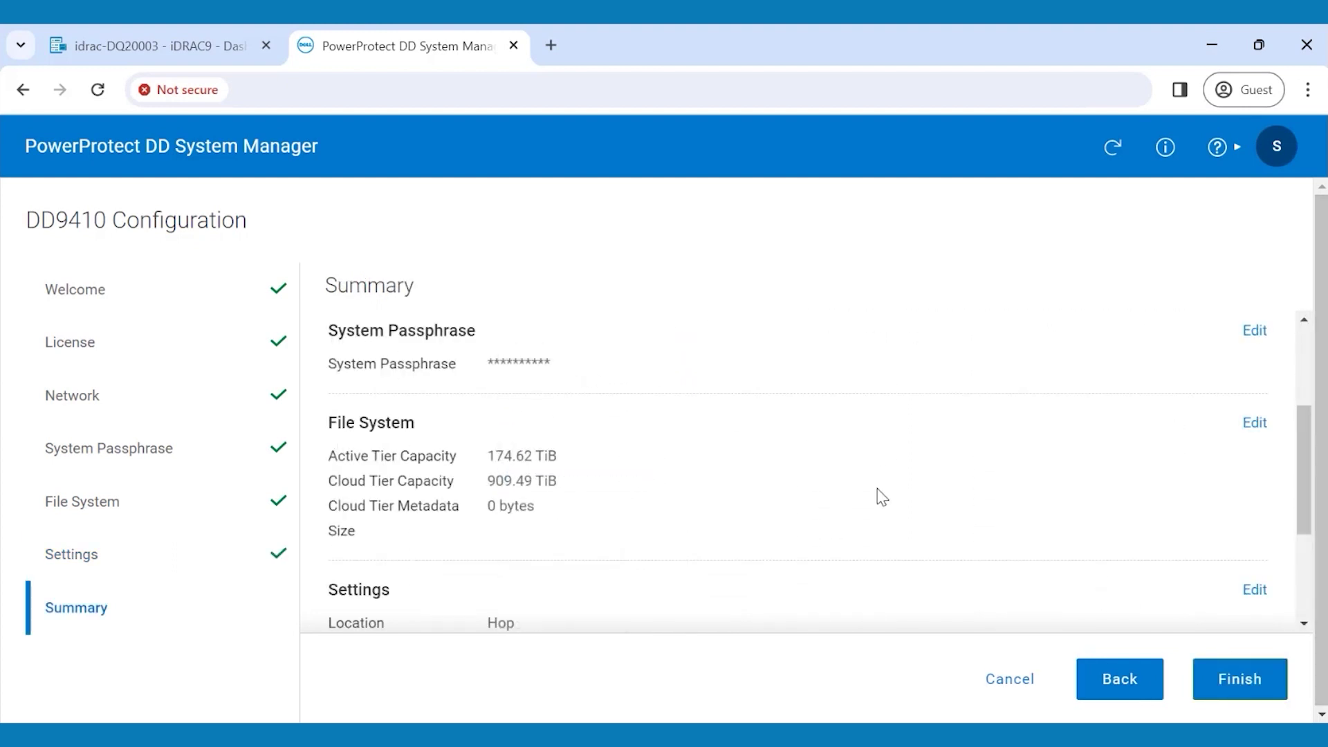
Review the configuration summary and finish the wizard to apply all settings
{"action": "scroll", "coordinate": [1310, 387], "scroll_direction": "up", "scroll_amount": 3}
{"action": "left_click_drag", "start_coordinate": [1305, 348], "coordinate": [1306, 508]}
{"action": "left_click", "coordinate": [1245, 685]}
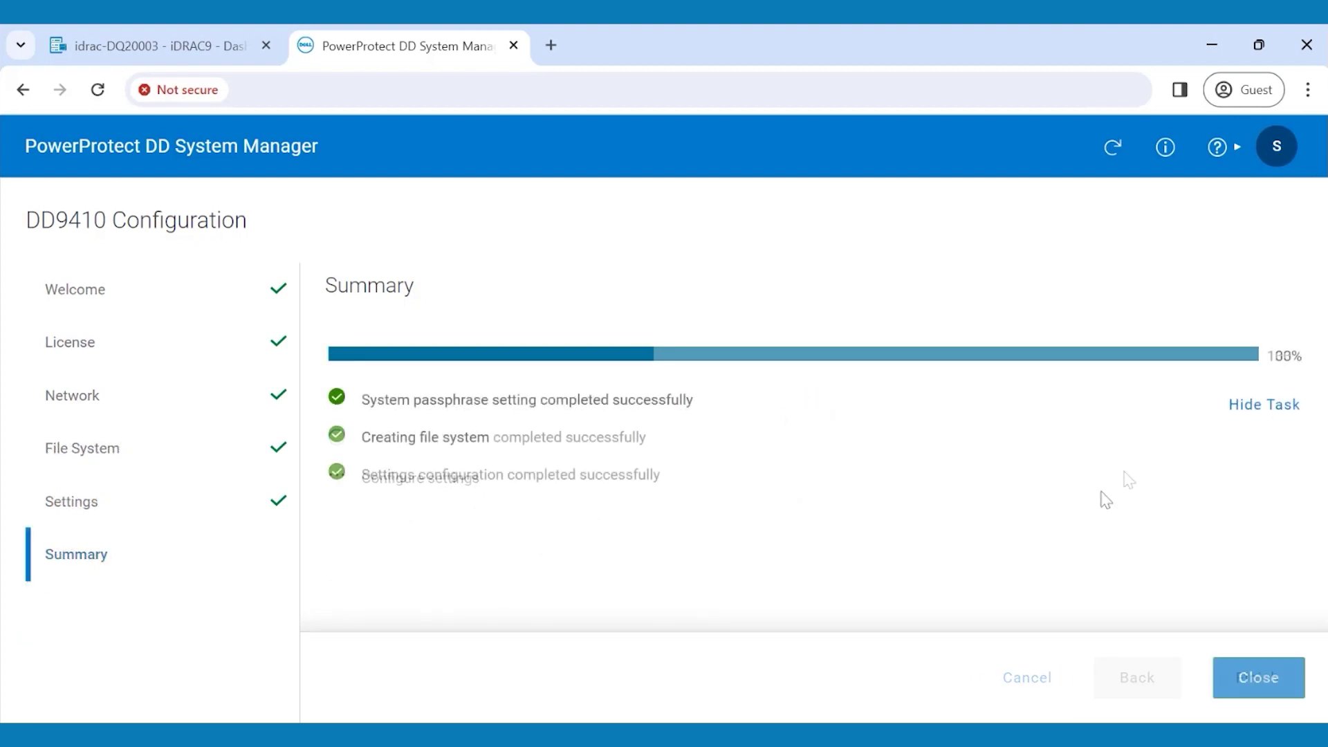
Close the completed wizard and view Data Management > File System, showing it enabled and running
{"action": "left_click", "coordinate": [1260, 698]}
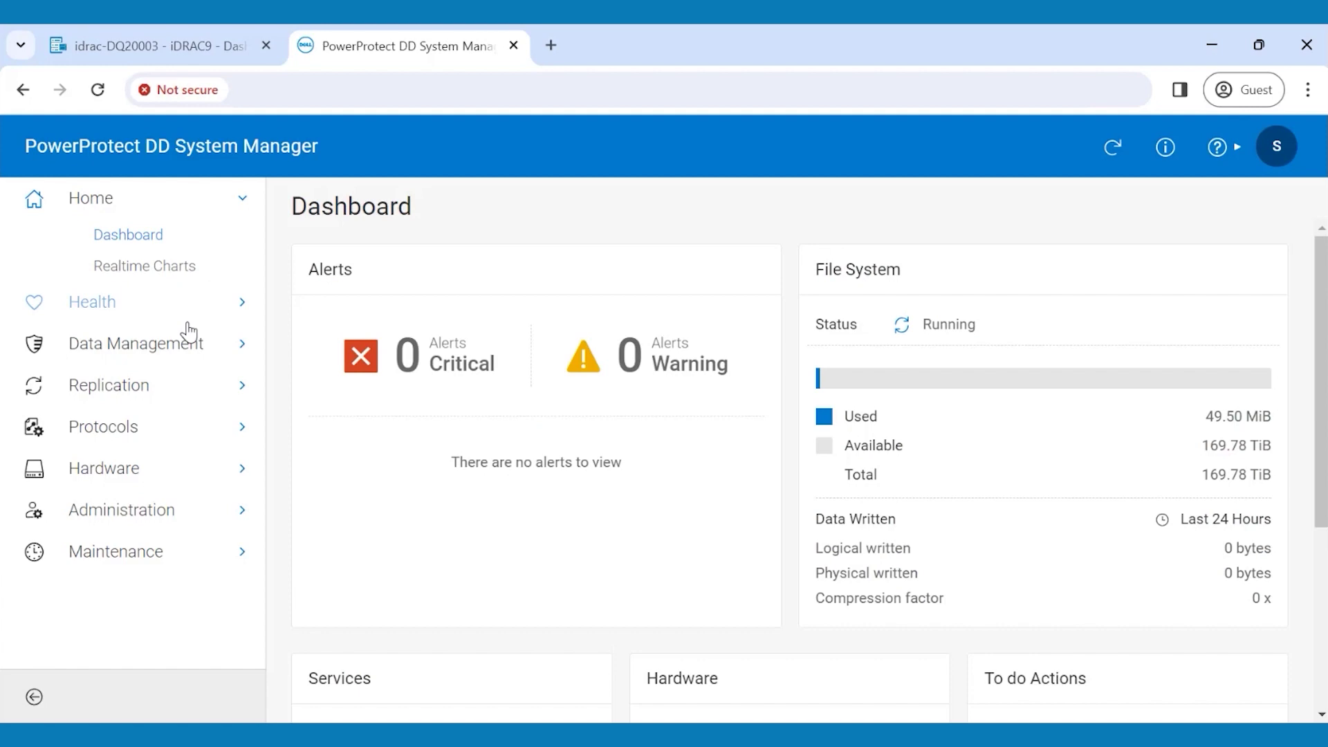
{"action": "left_click", "coordinate": [164, 349]}
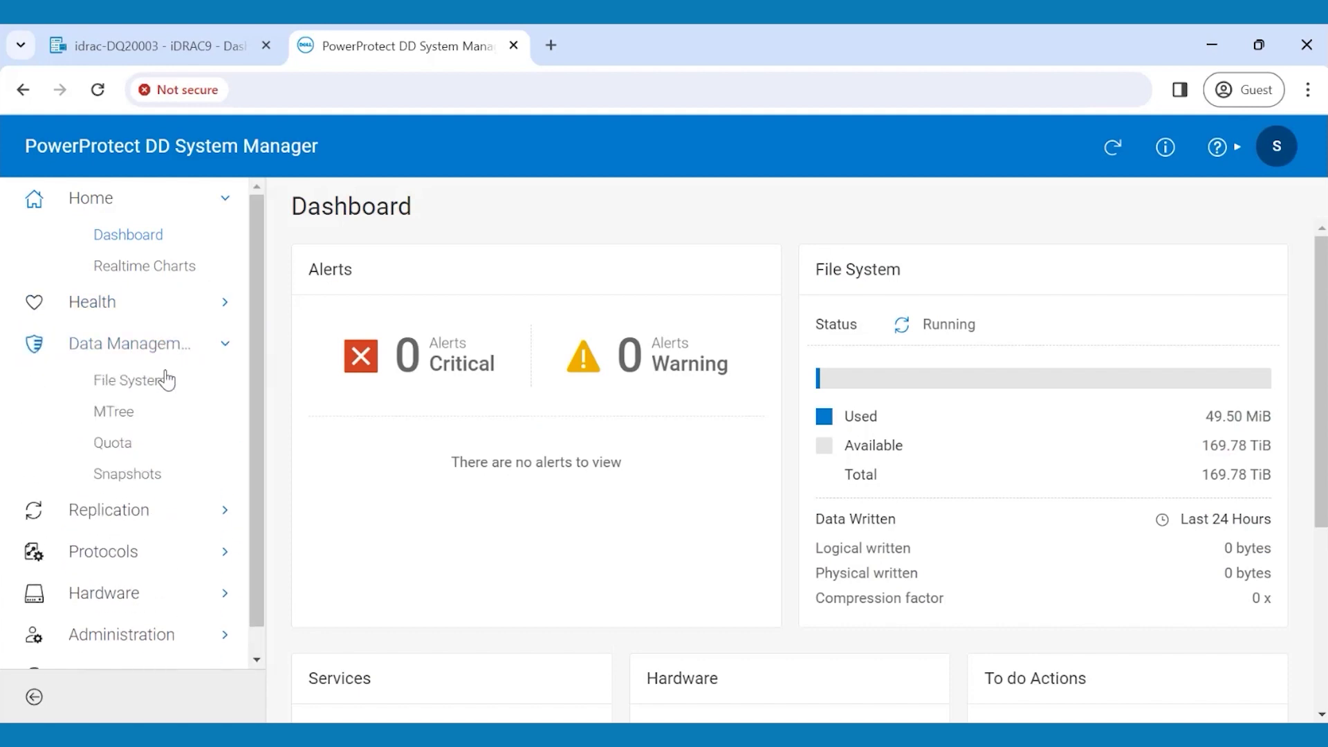
{"action": "left_click", "coordinate": [139, 383]}
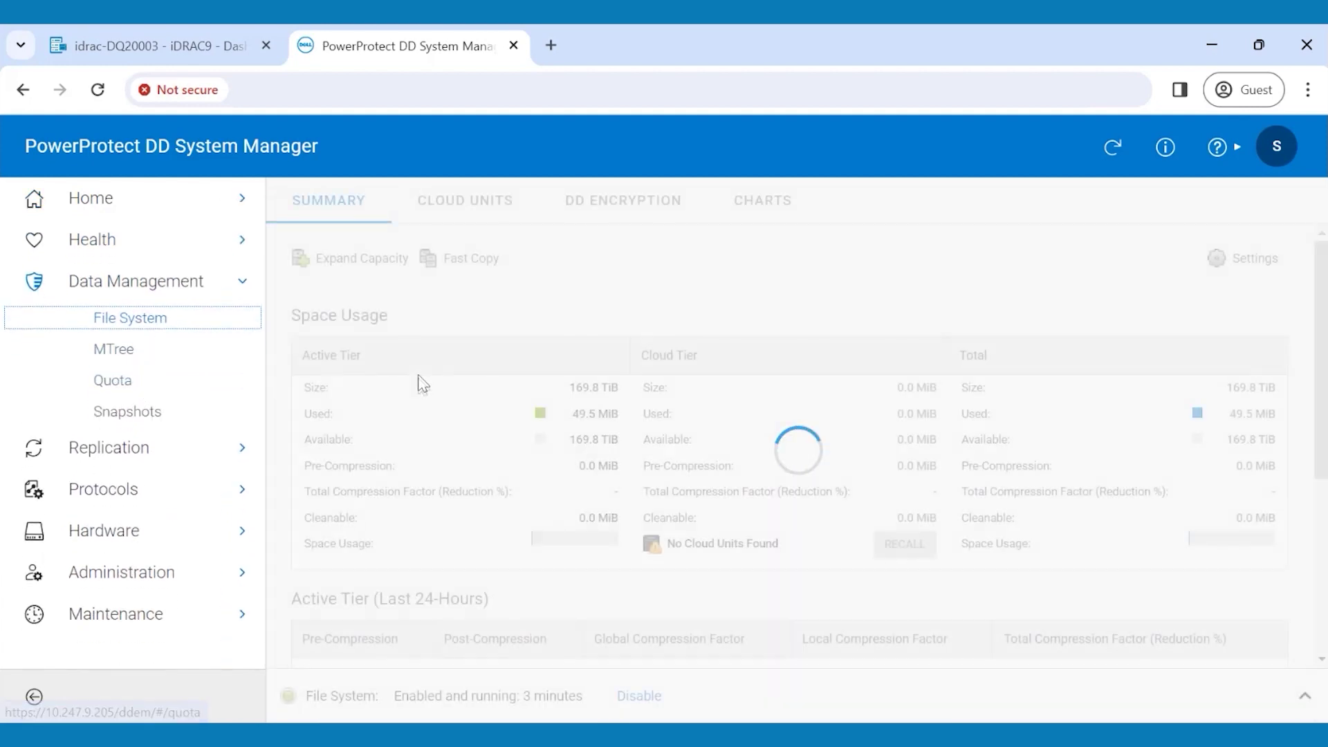